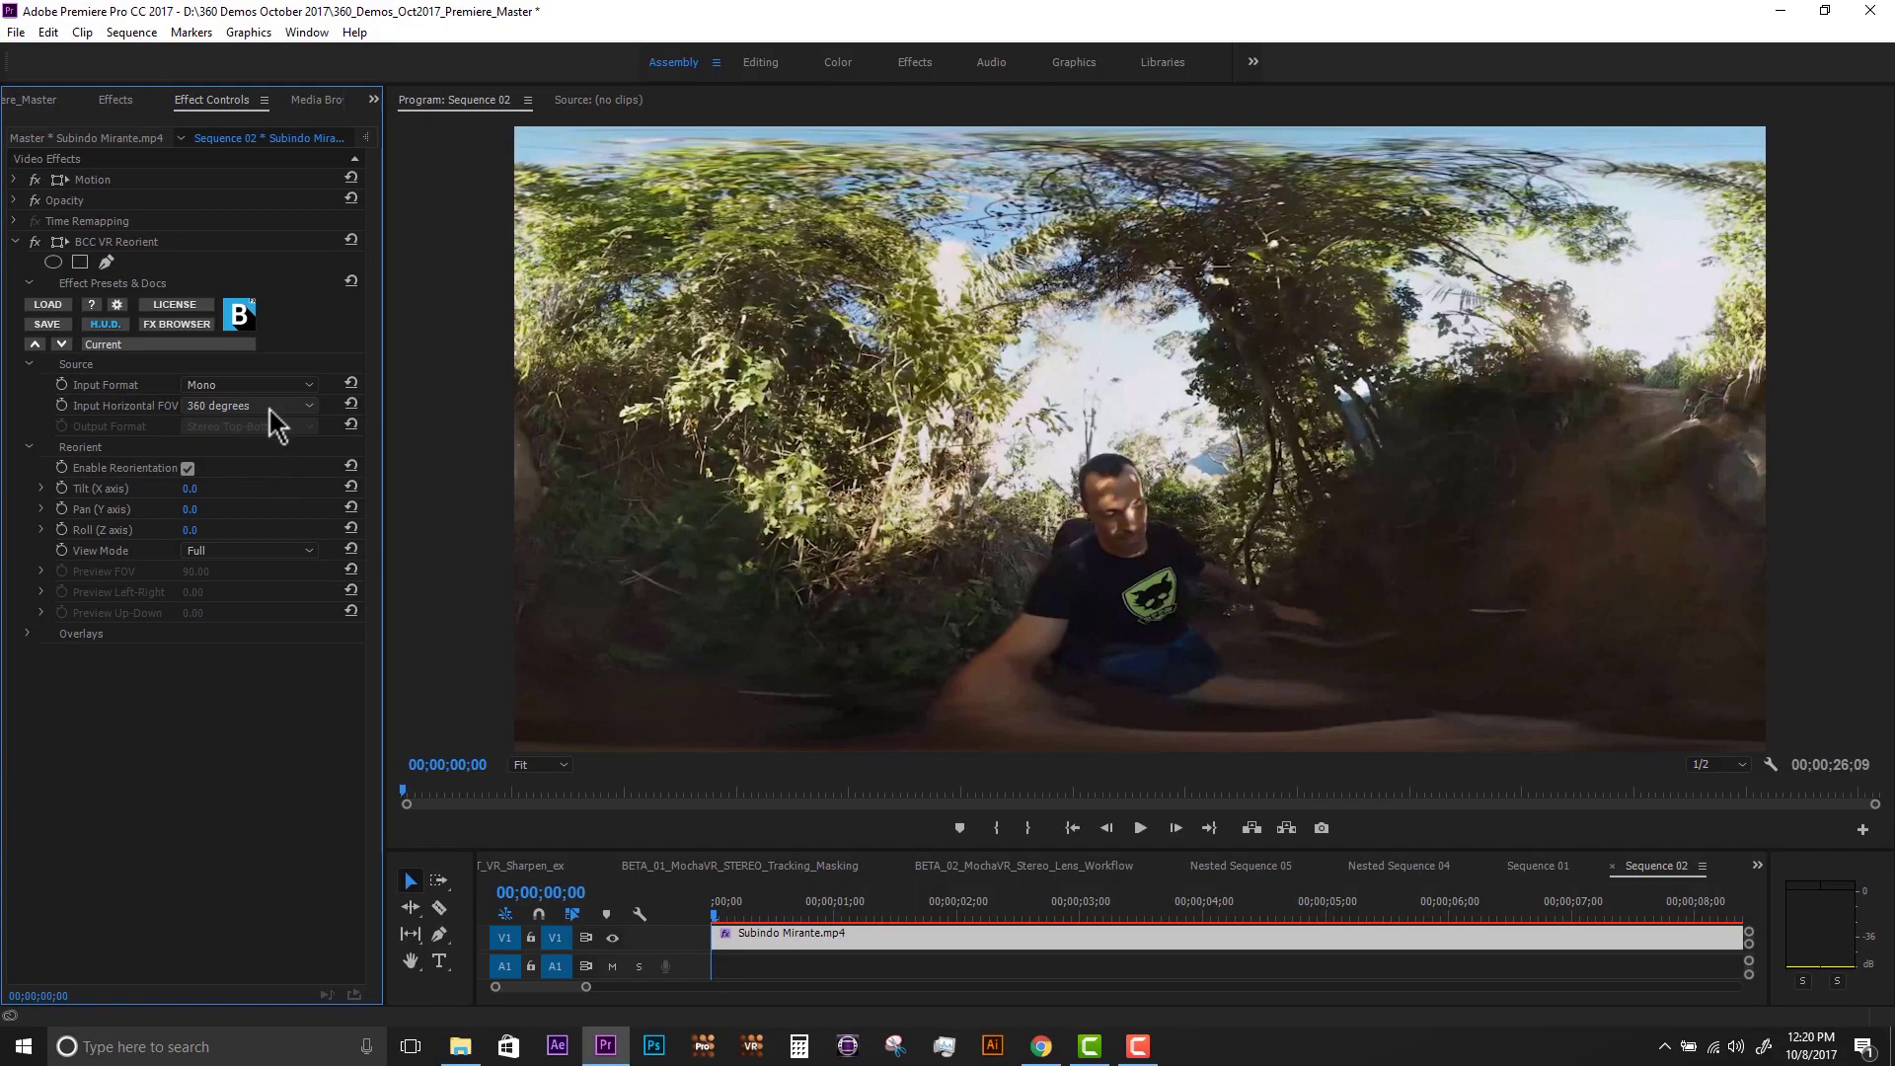
- Pan the hiking view to 202° and switch View Mode to Preview, aiming it sideways and up
mouse_move(195, 509)
mouse_down()
mouse_move(235, 513)
mouse_move(198, 485)
mouse_move(195, 530)
mouse_up()
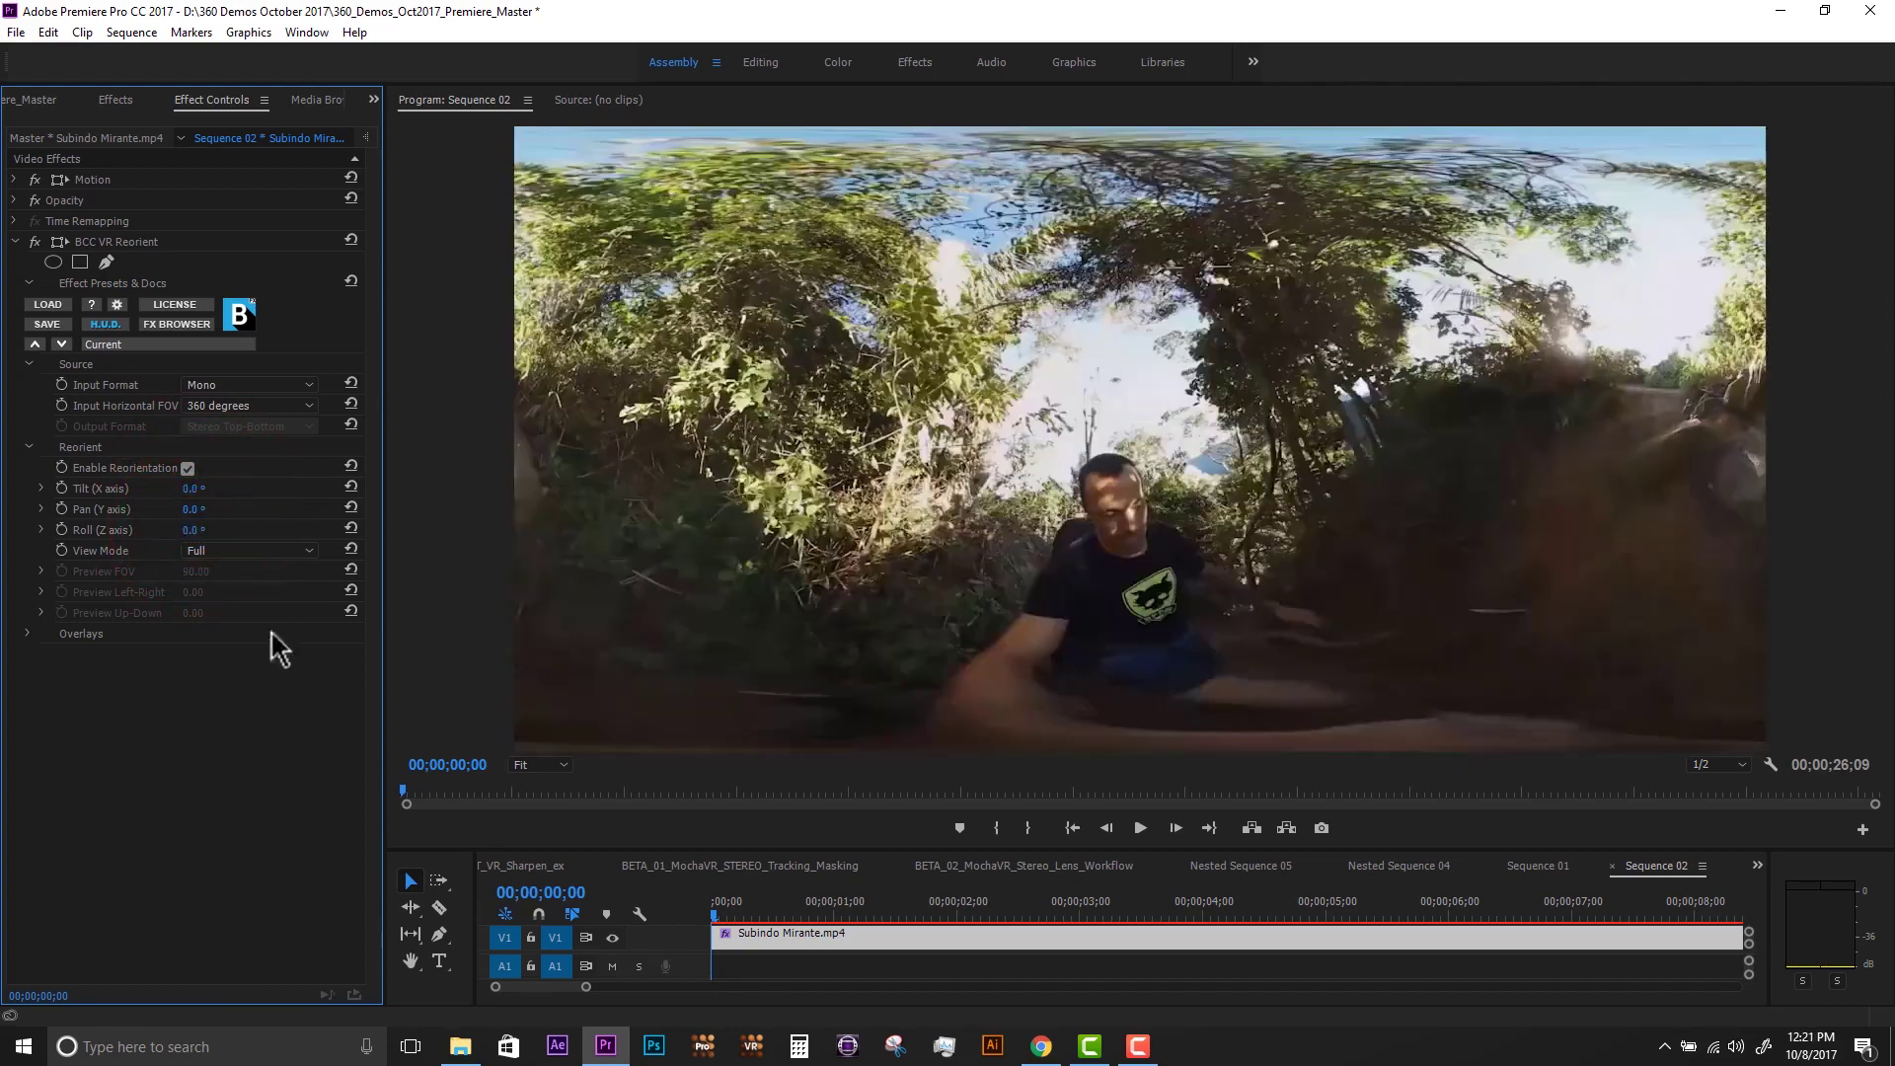
click(304, 550)
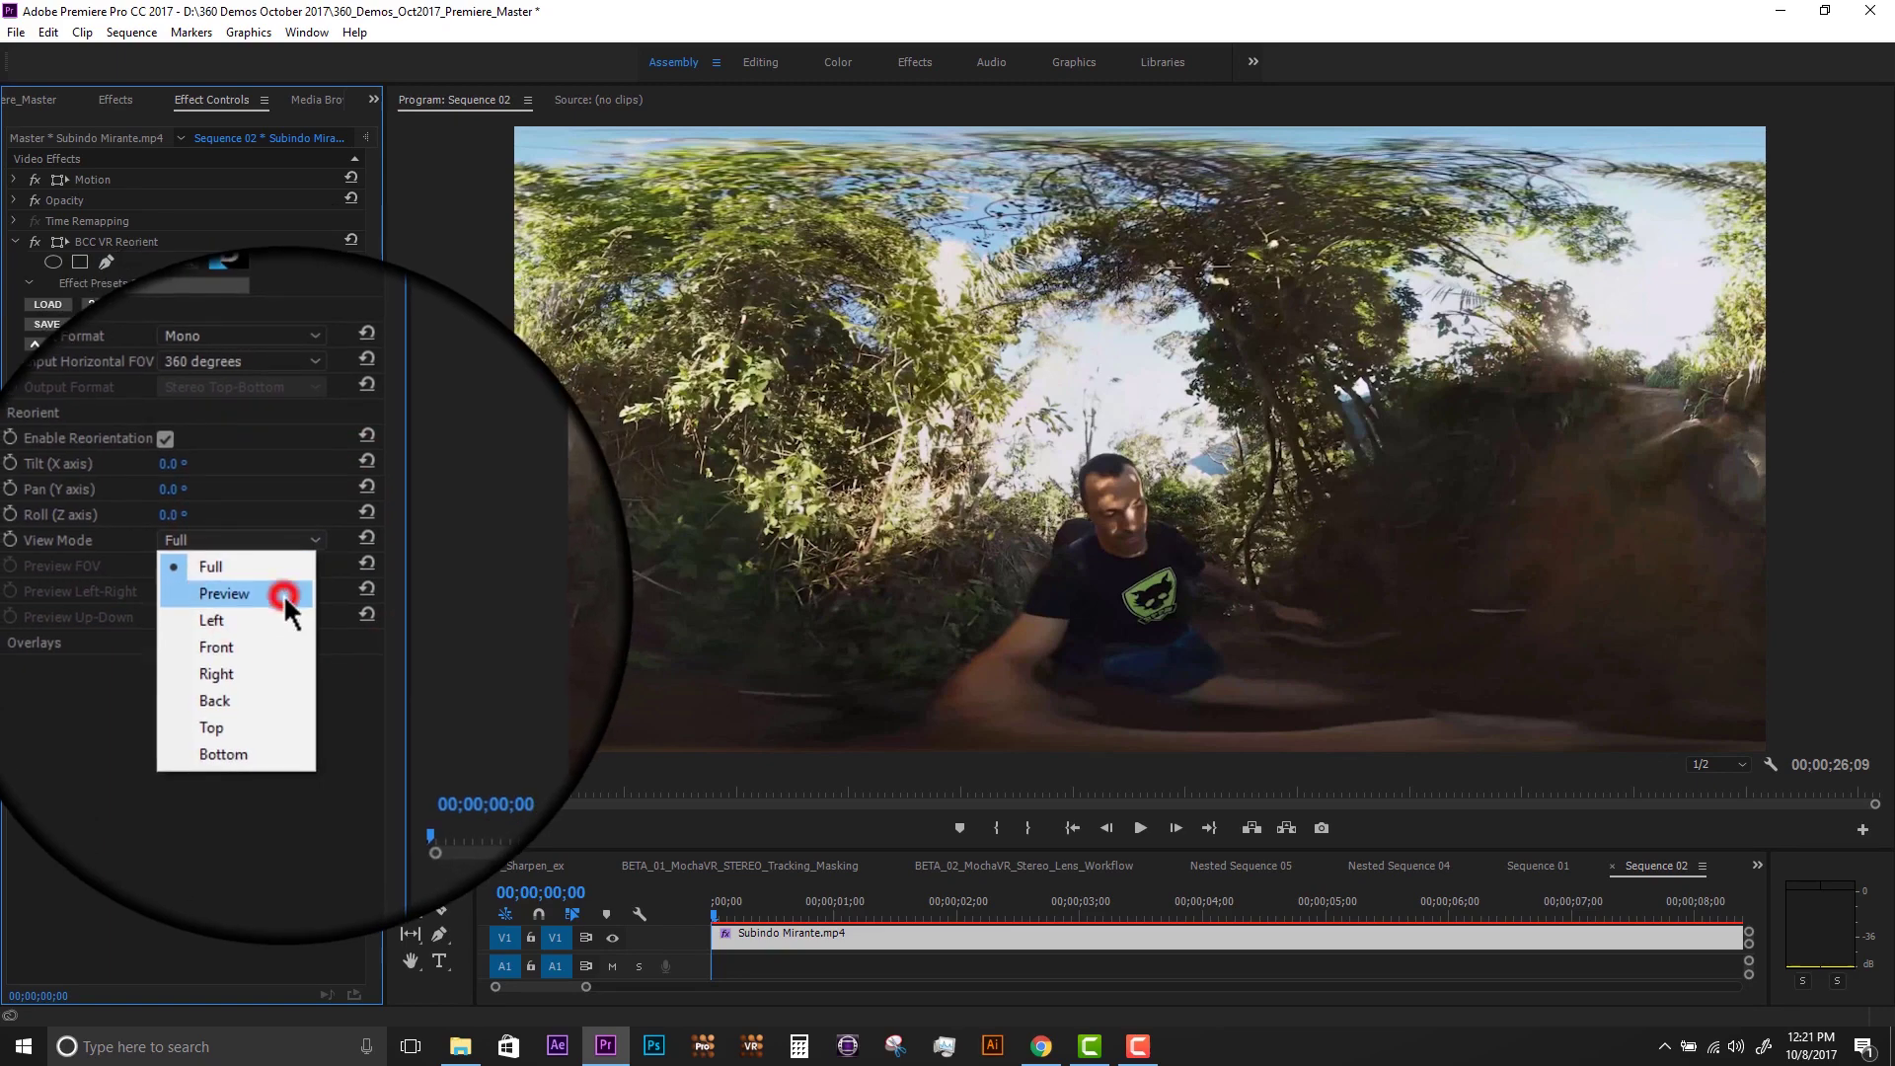
click(282, 594)
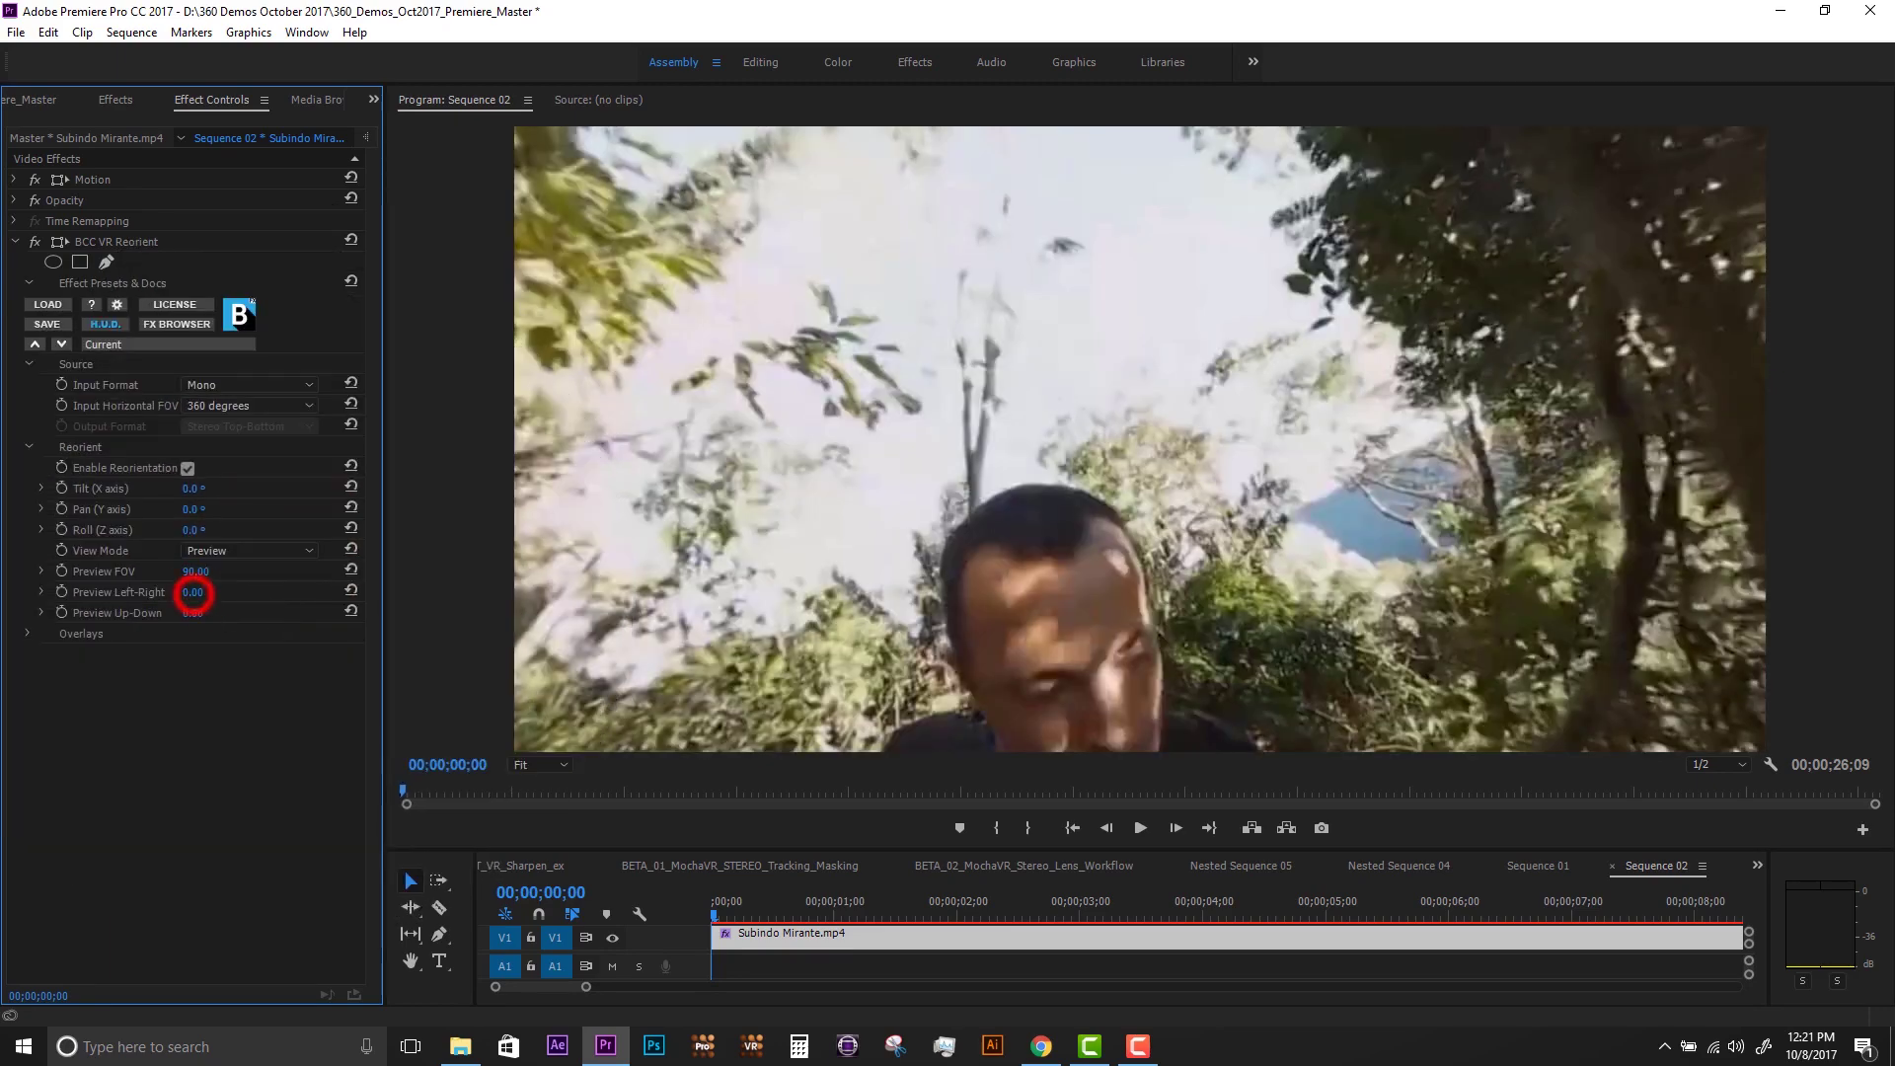
drag(192, 592, 394, 593)
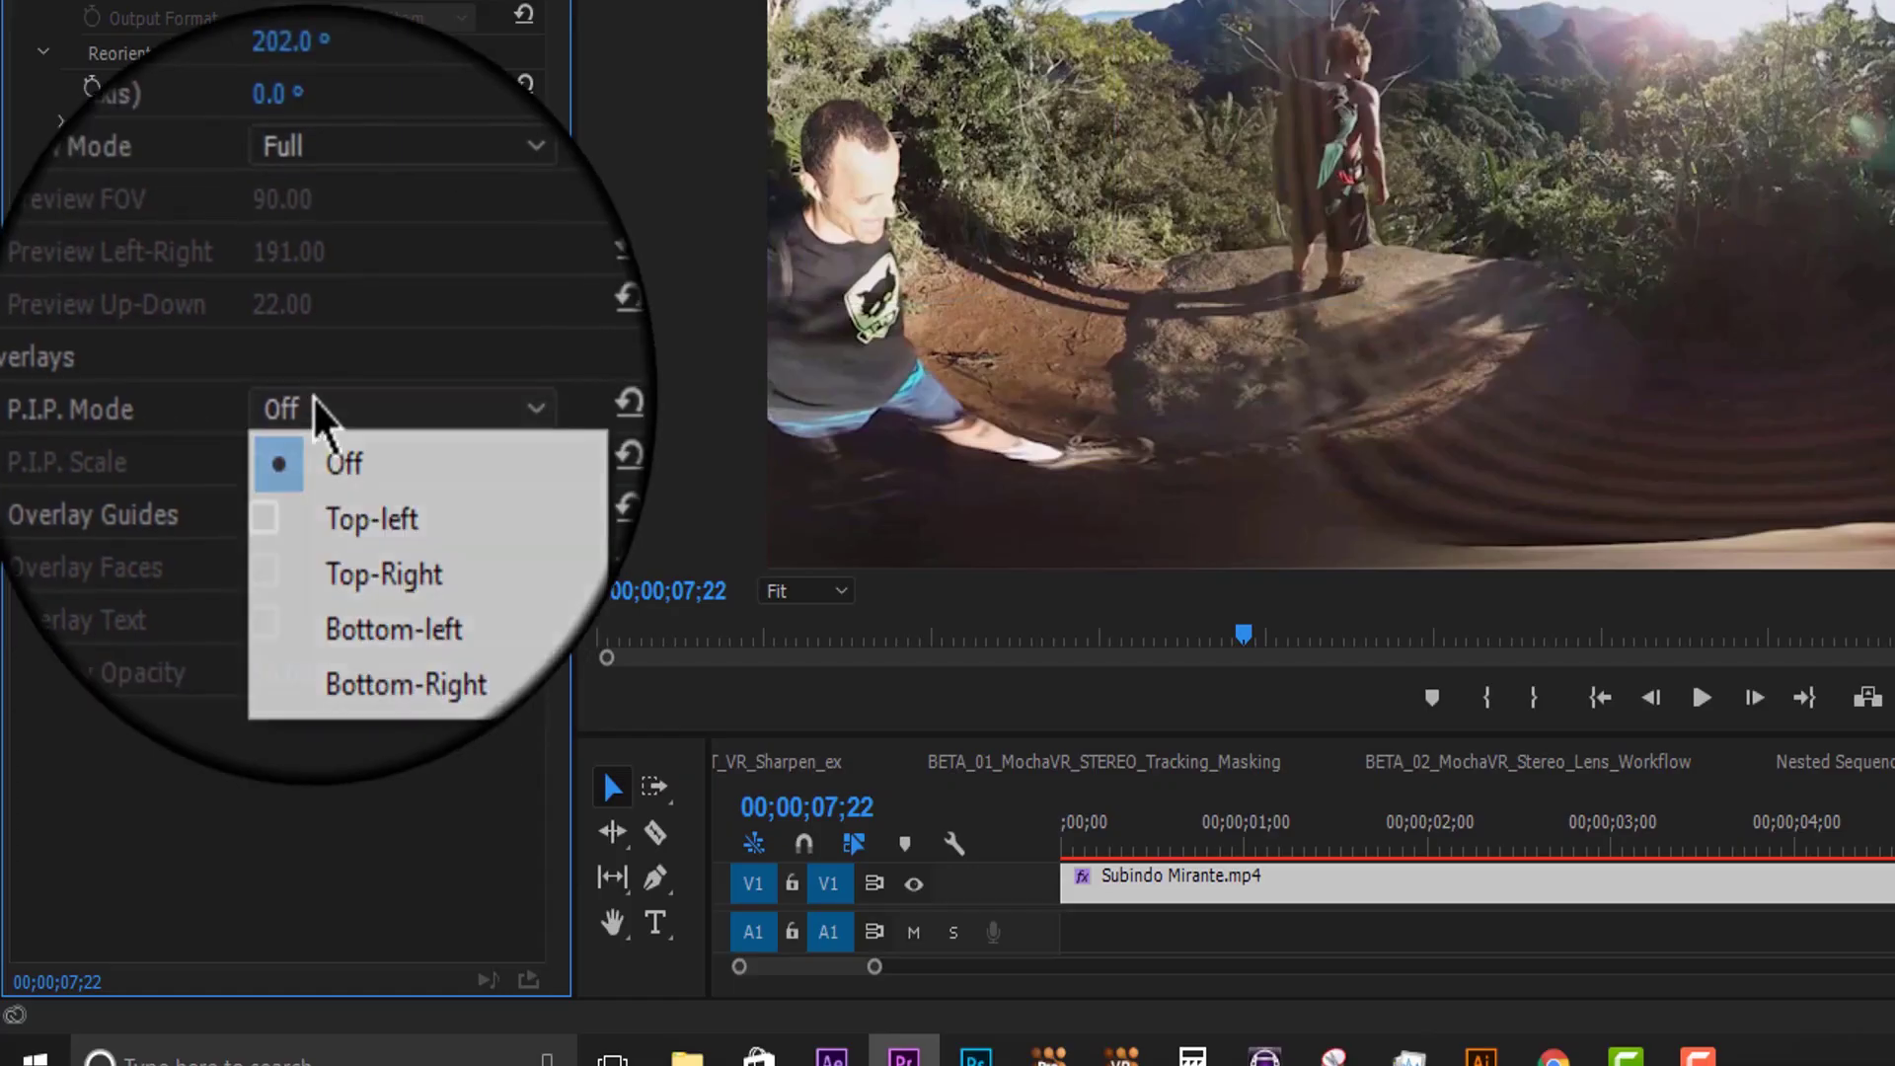
- Show the P.I.P. inset at Top-Right, stop playback, then set P.I.P. Mode to Off
click(388, 512)
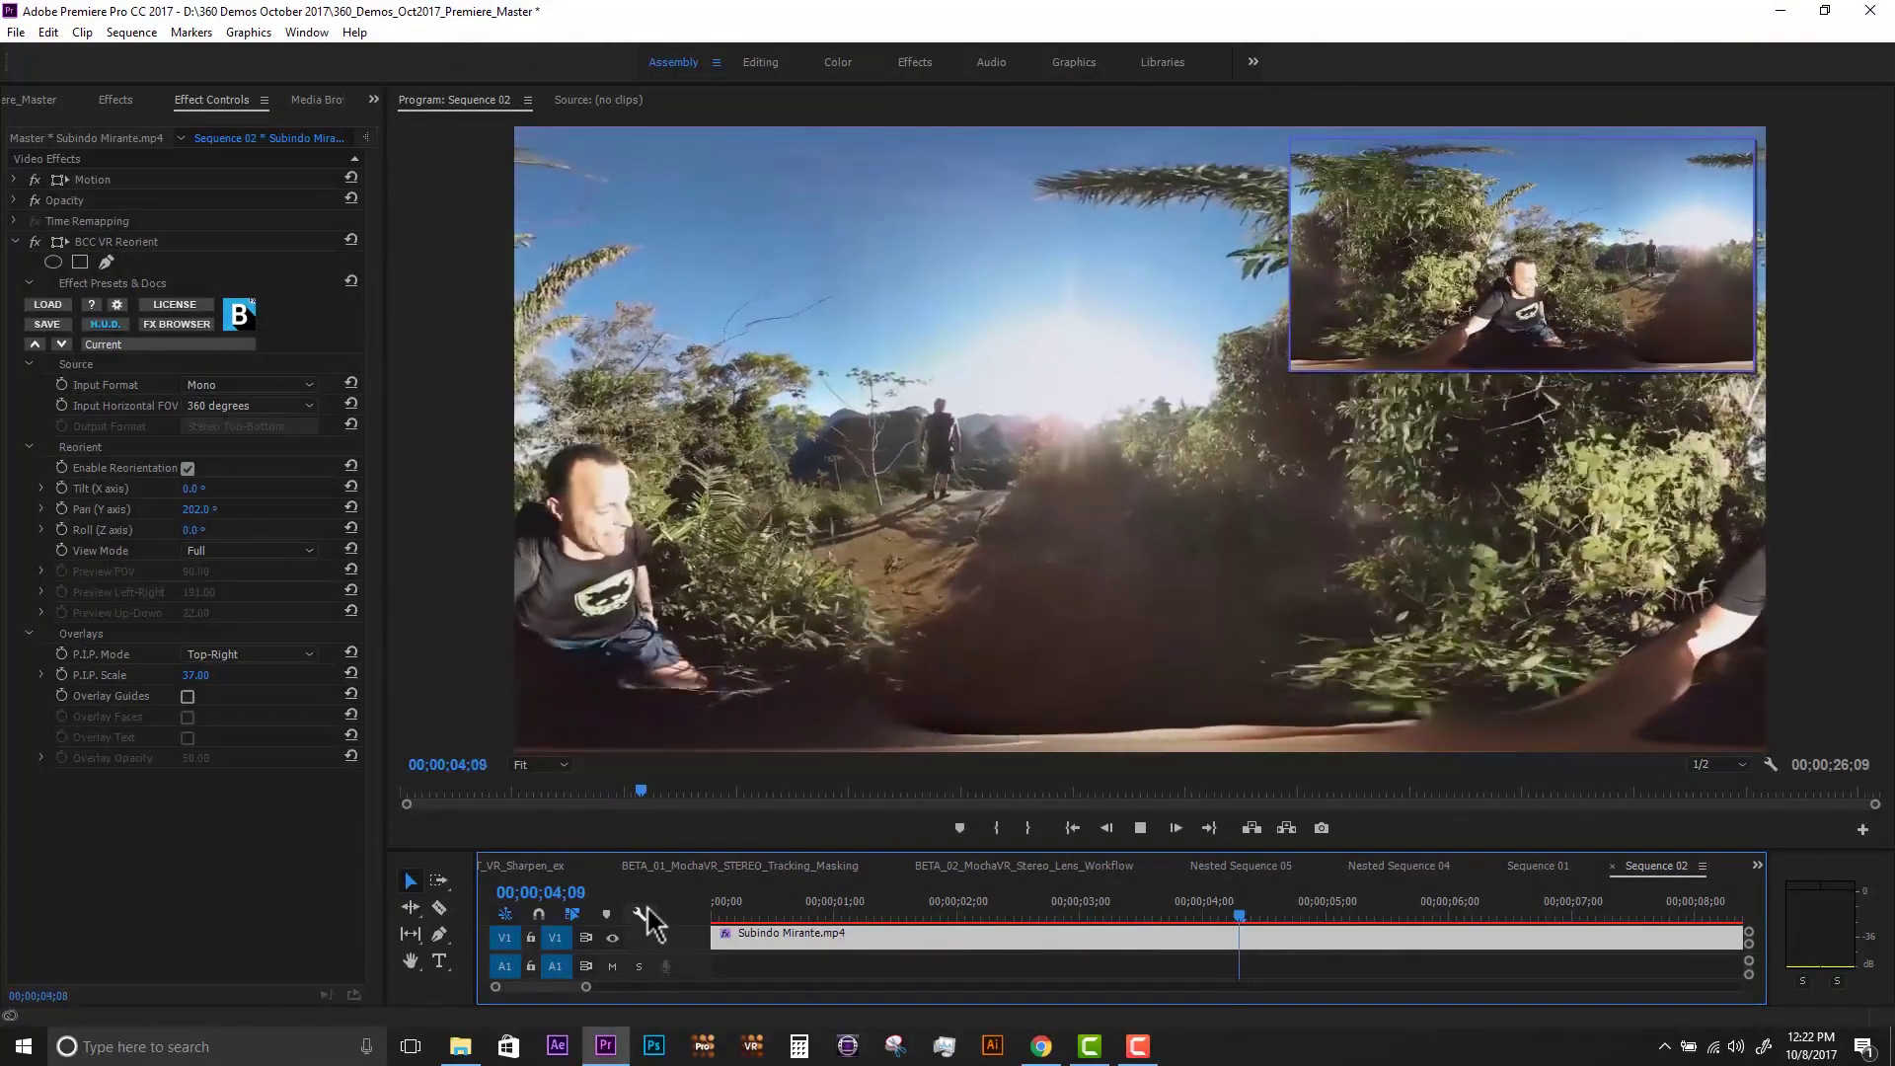
key(space)
click(223, 676)
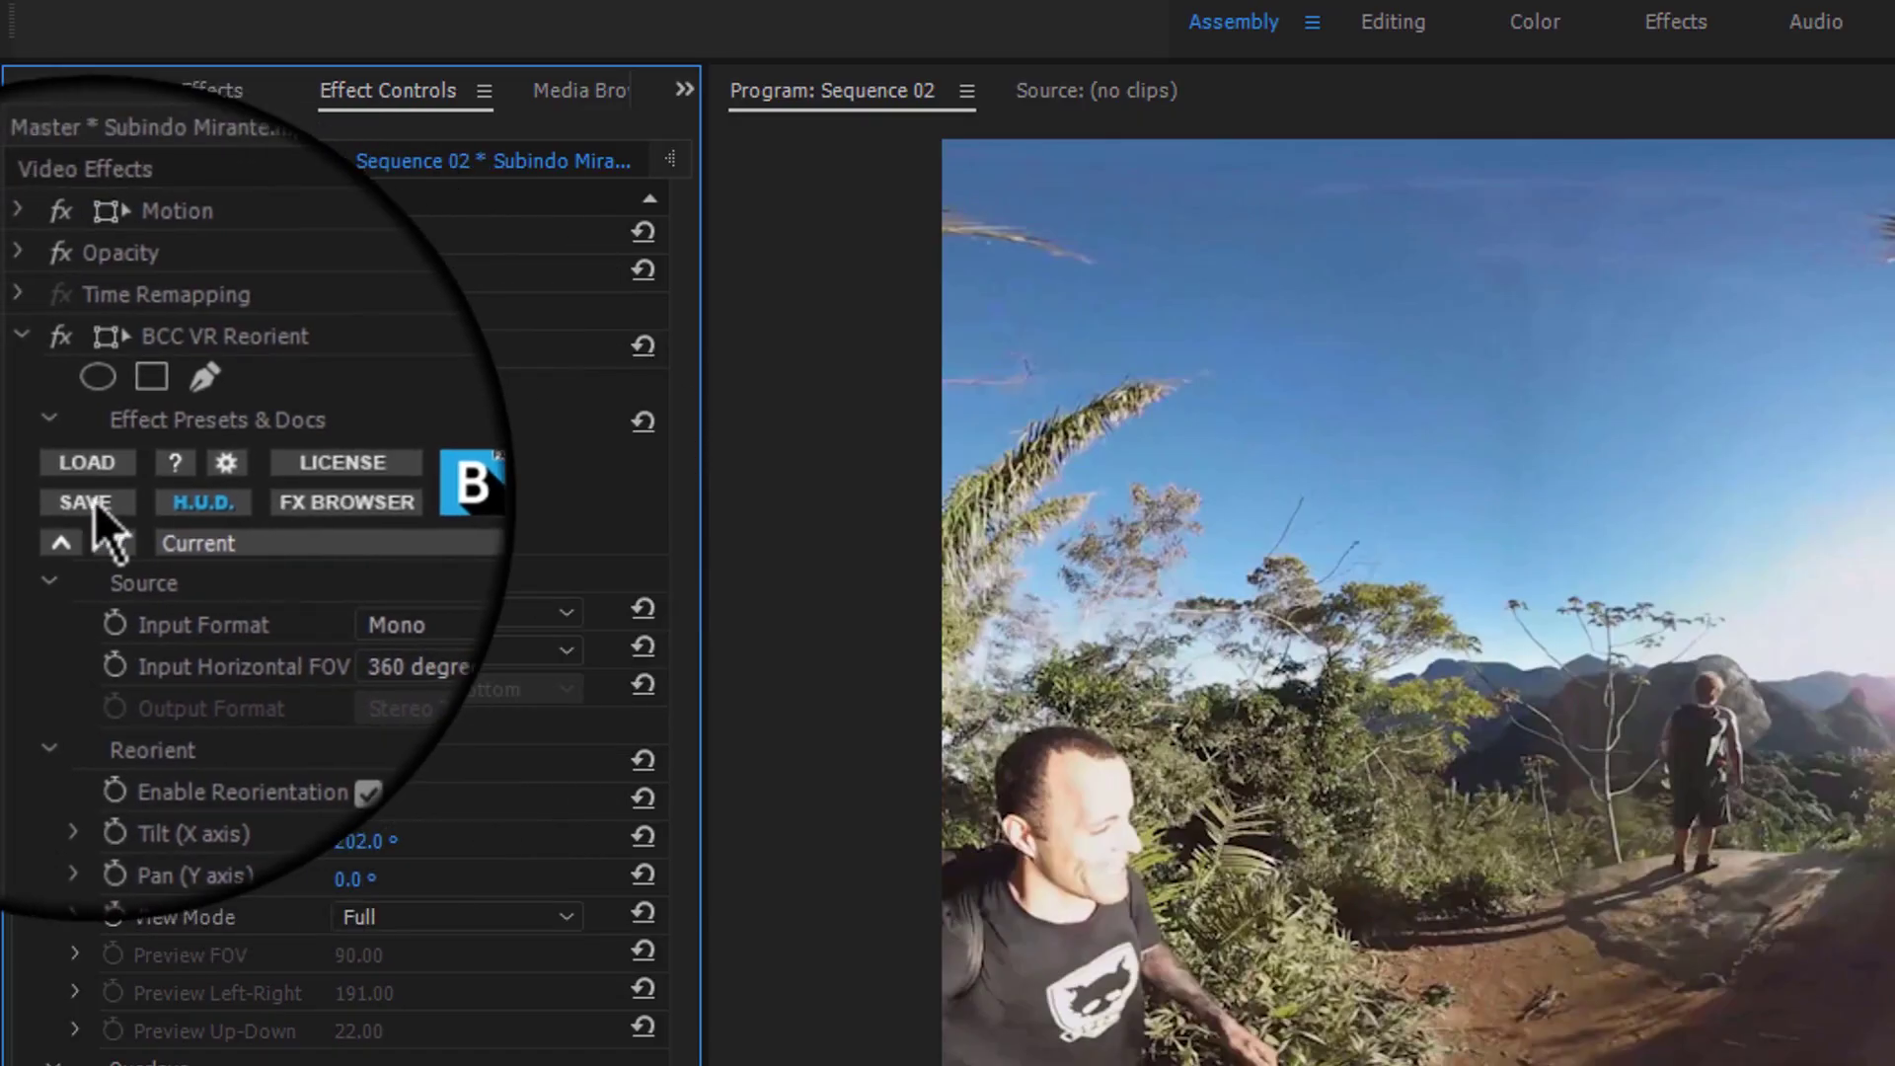
- Save the Reorient settings as preset 'Reorient Roll', then begin rolling the underwater shot
click(95, 508)
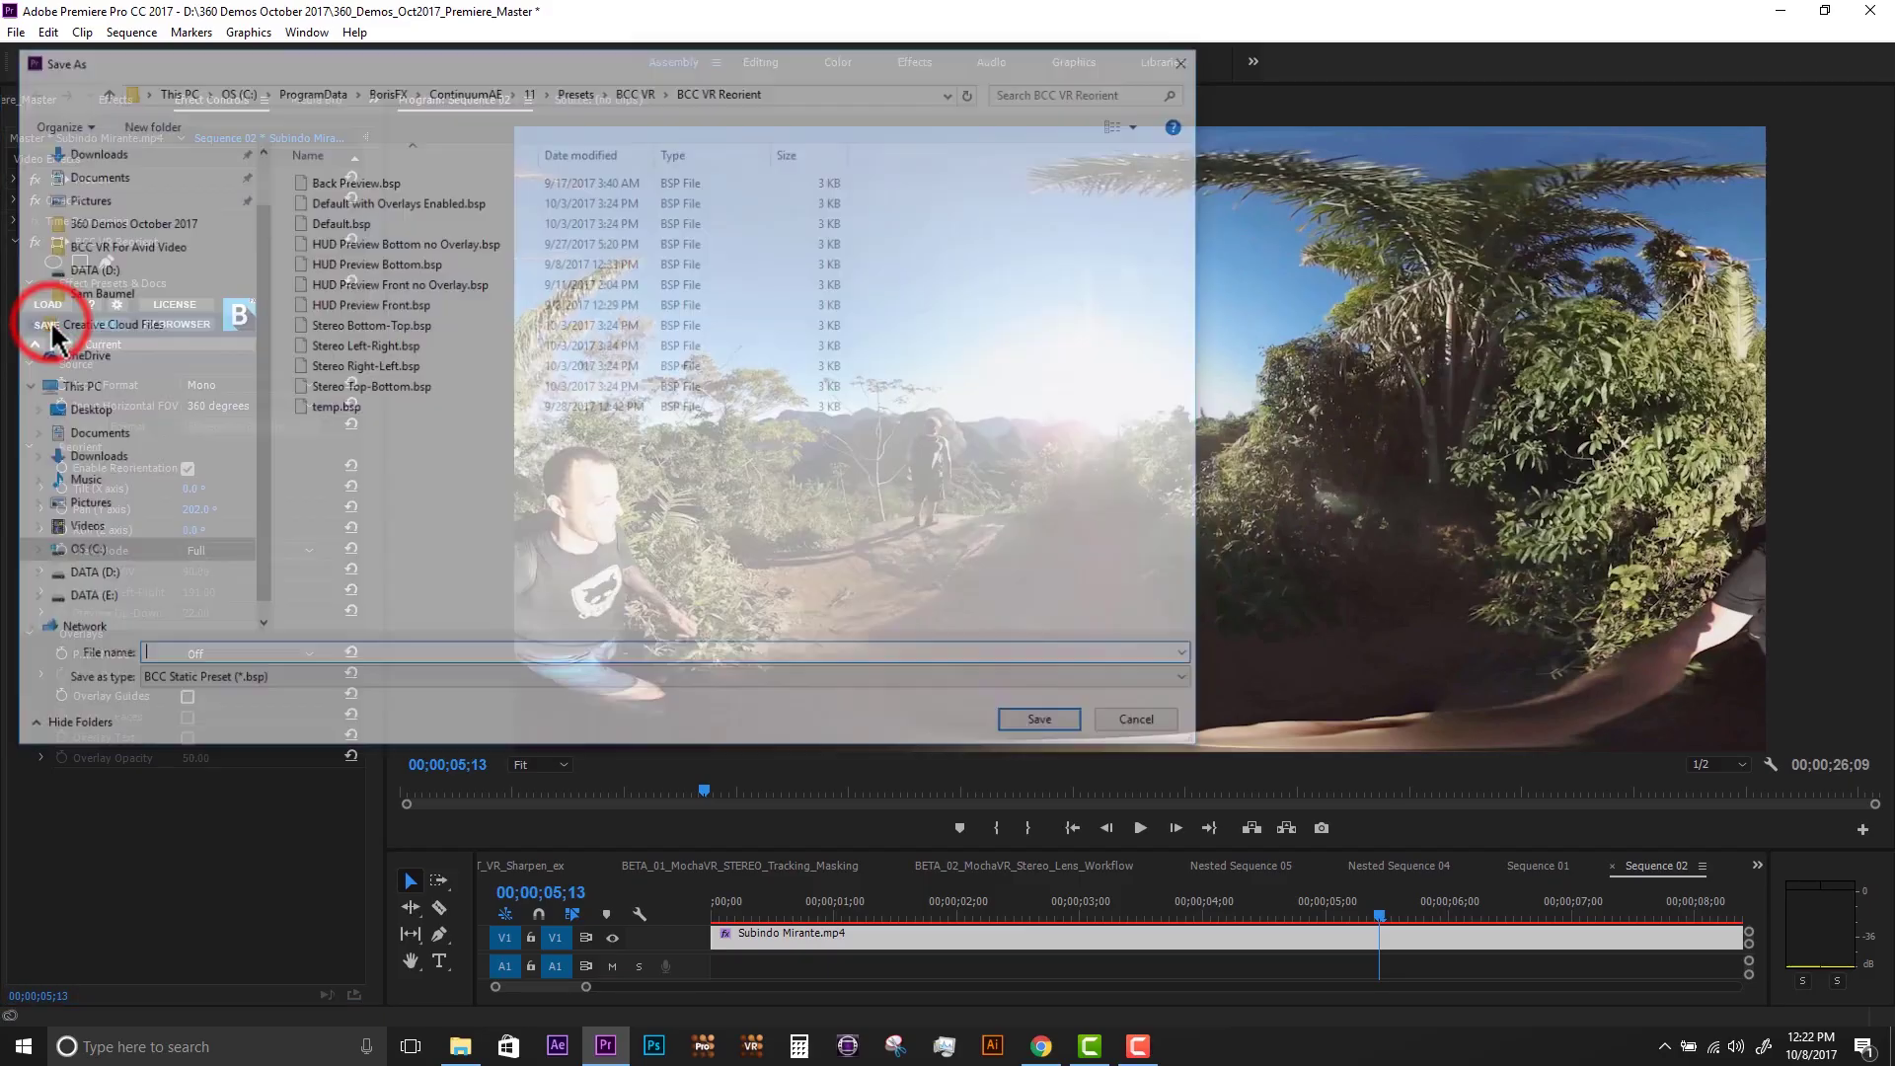
click(195, 657)
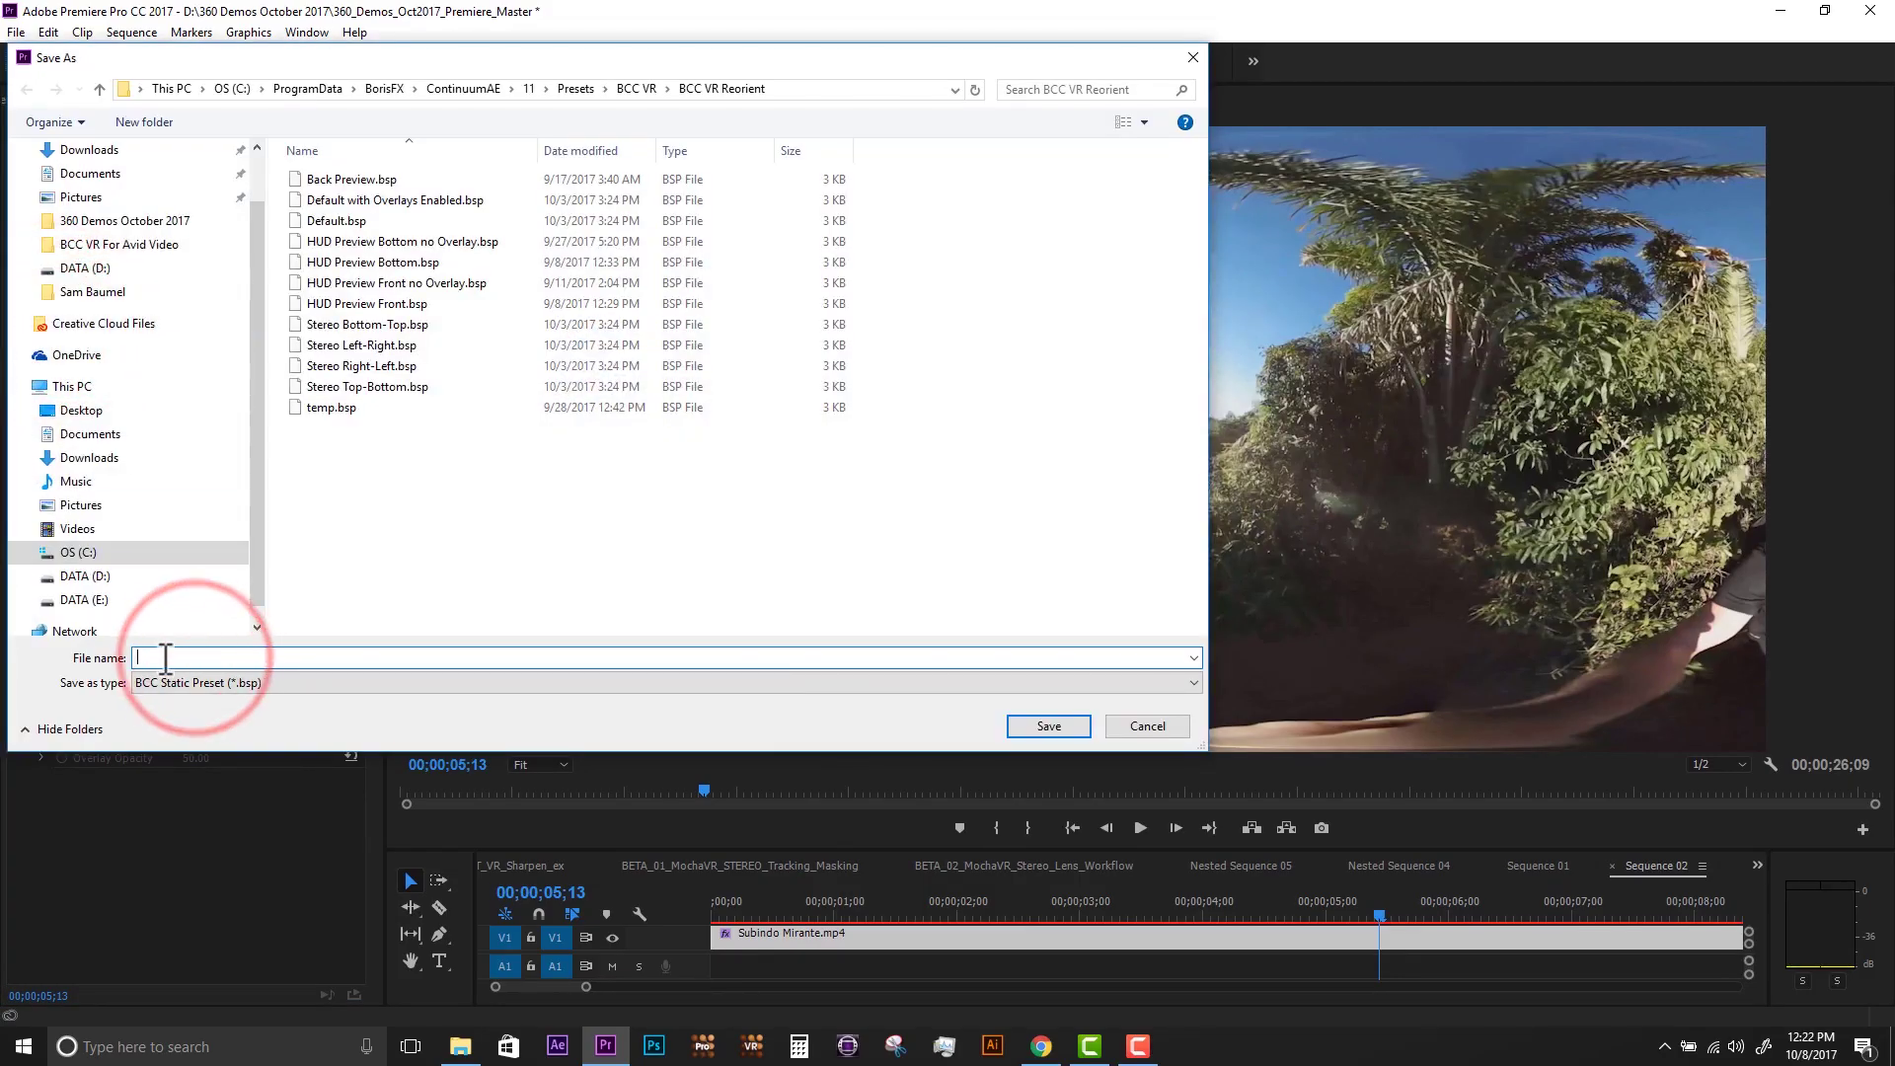
text(Reor)
text(ient Roll)
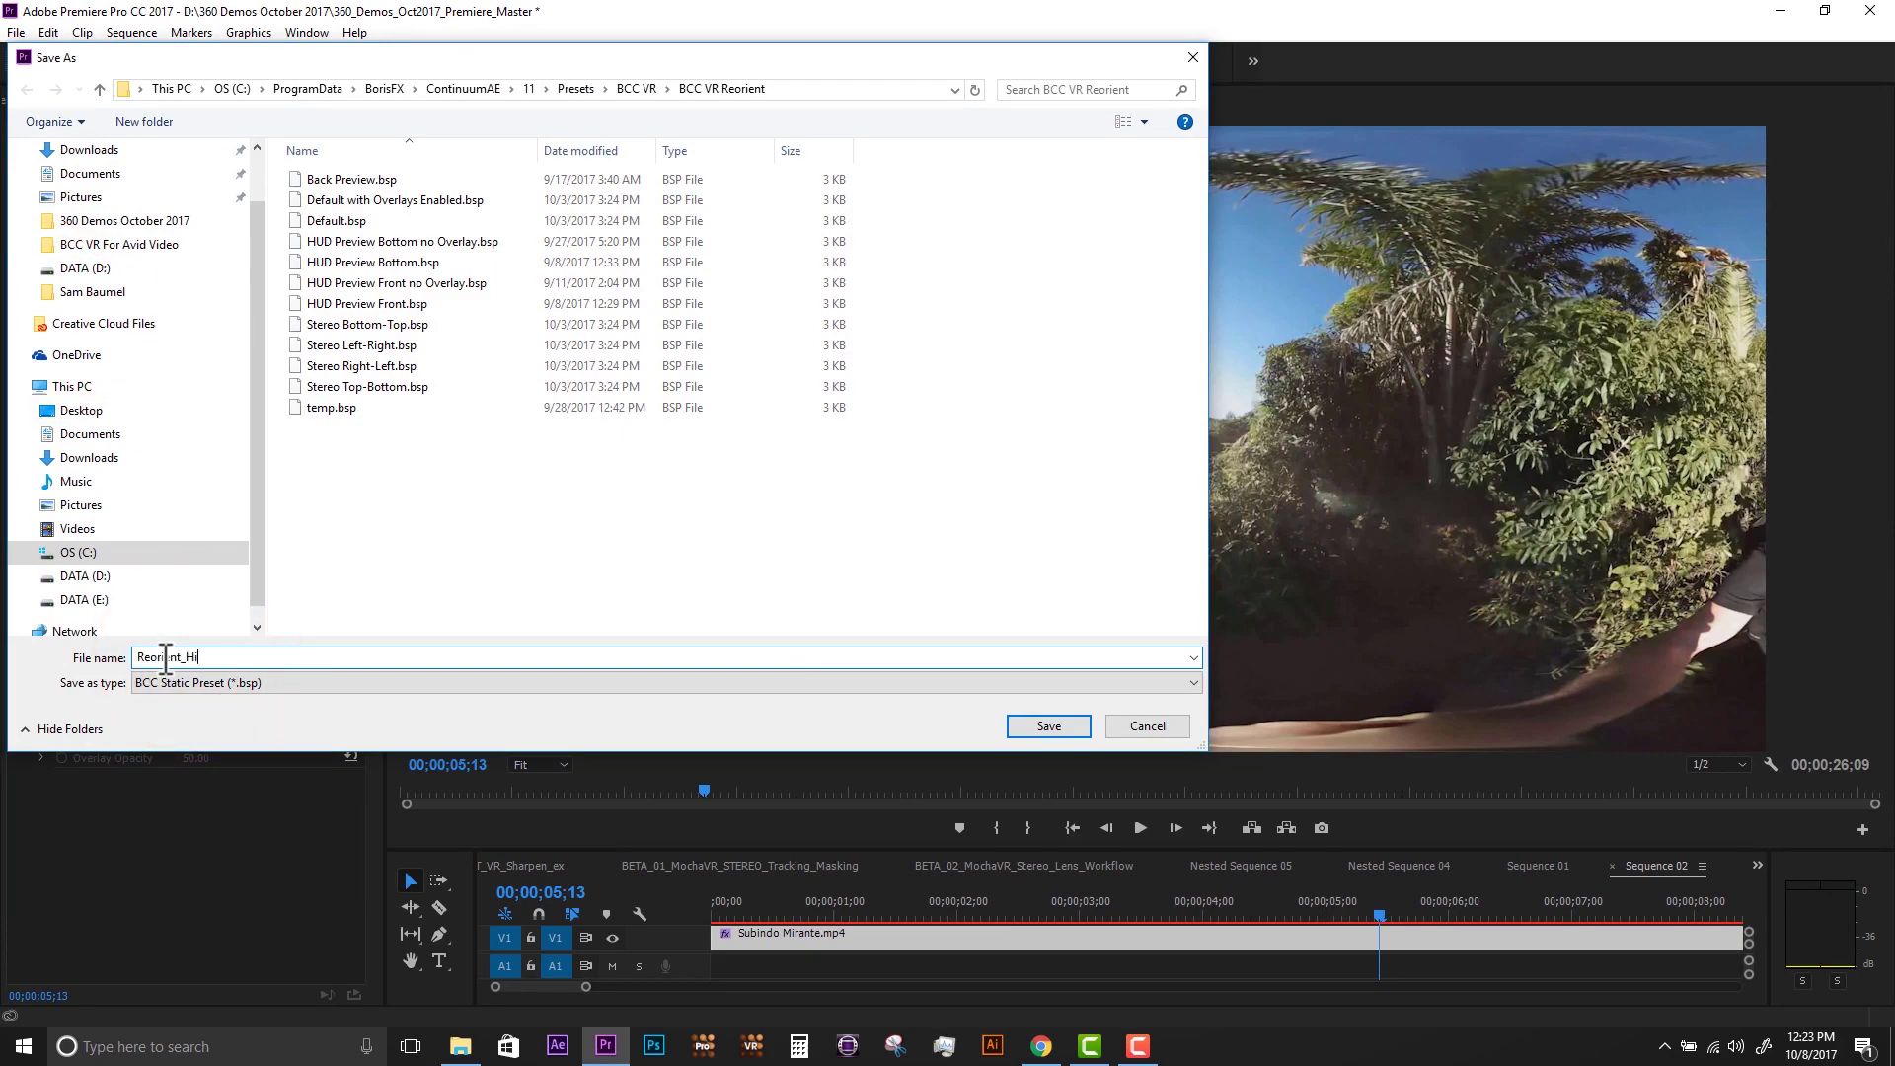
click(1048, 725)
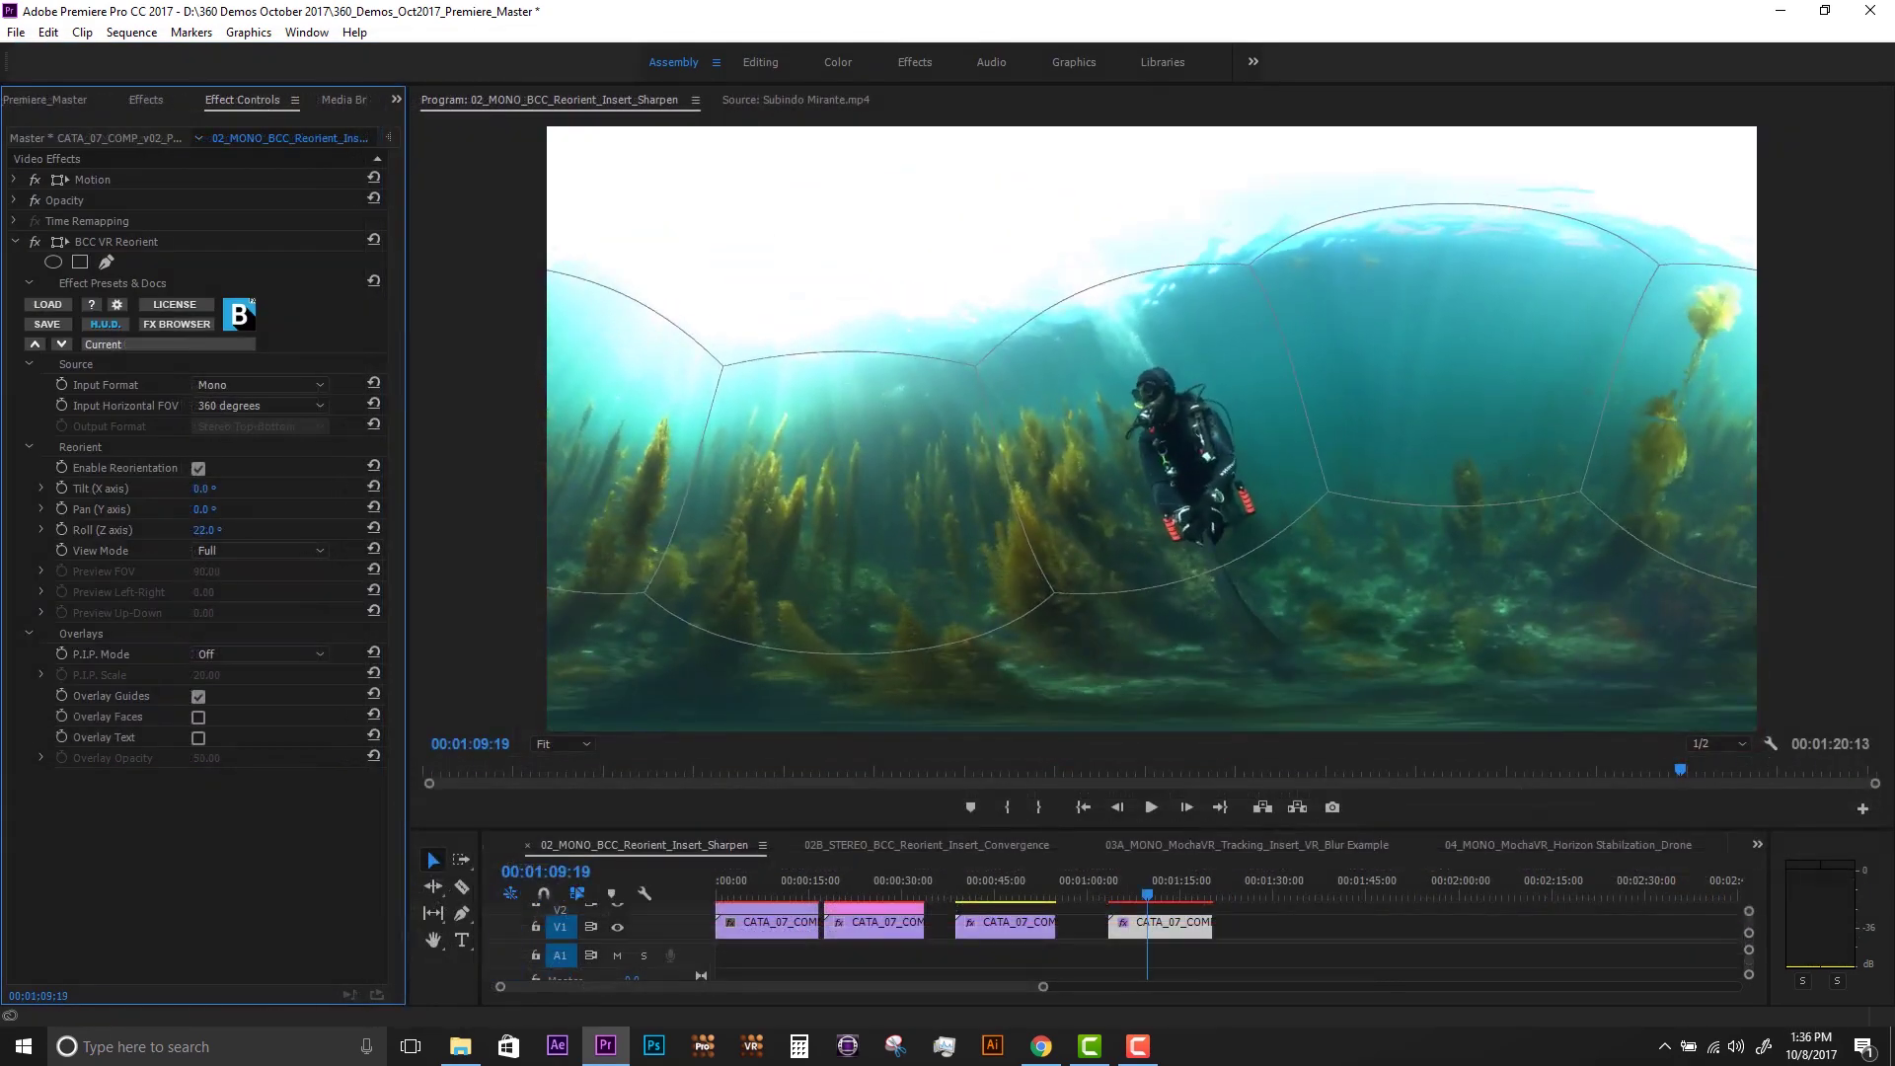
drag(205, 530, 121, 530)
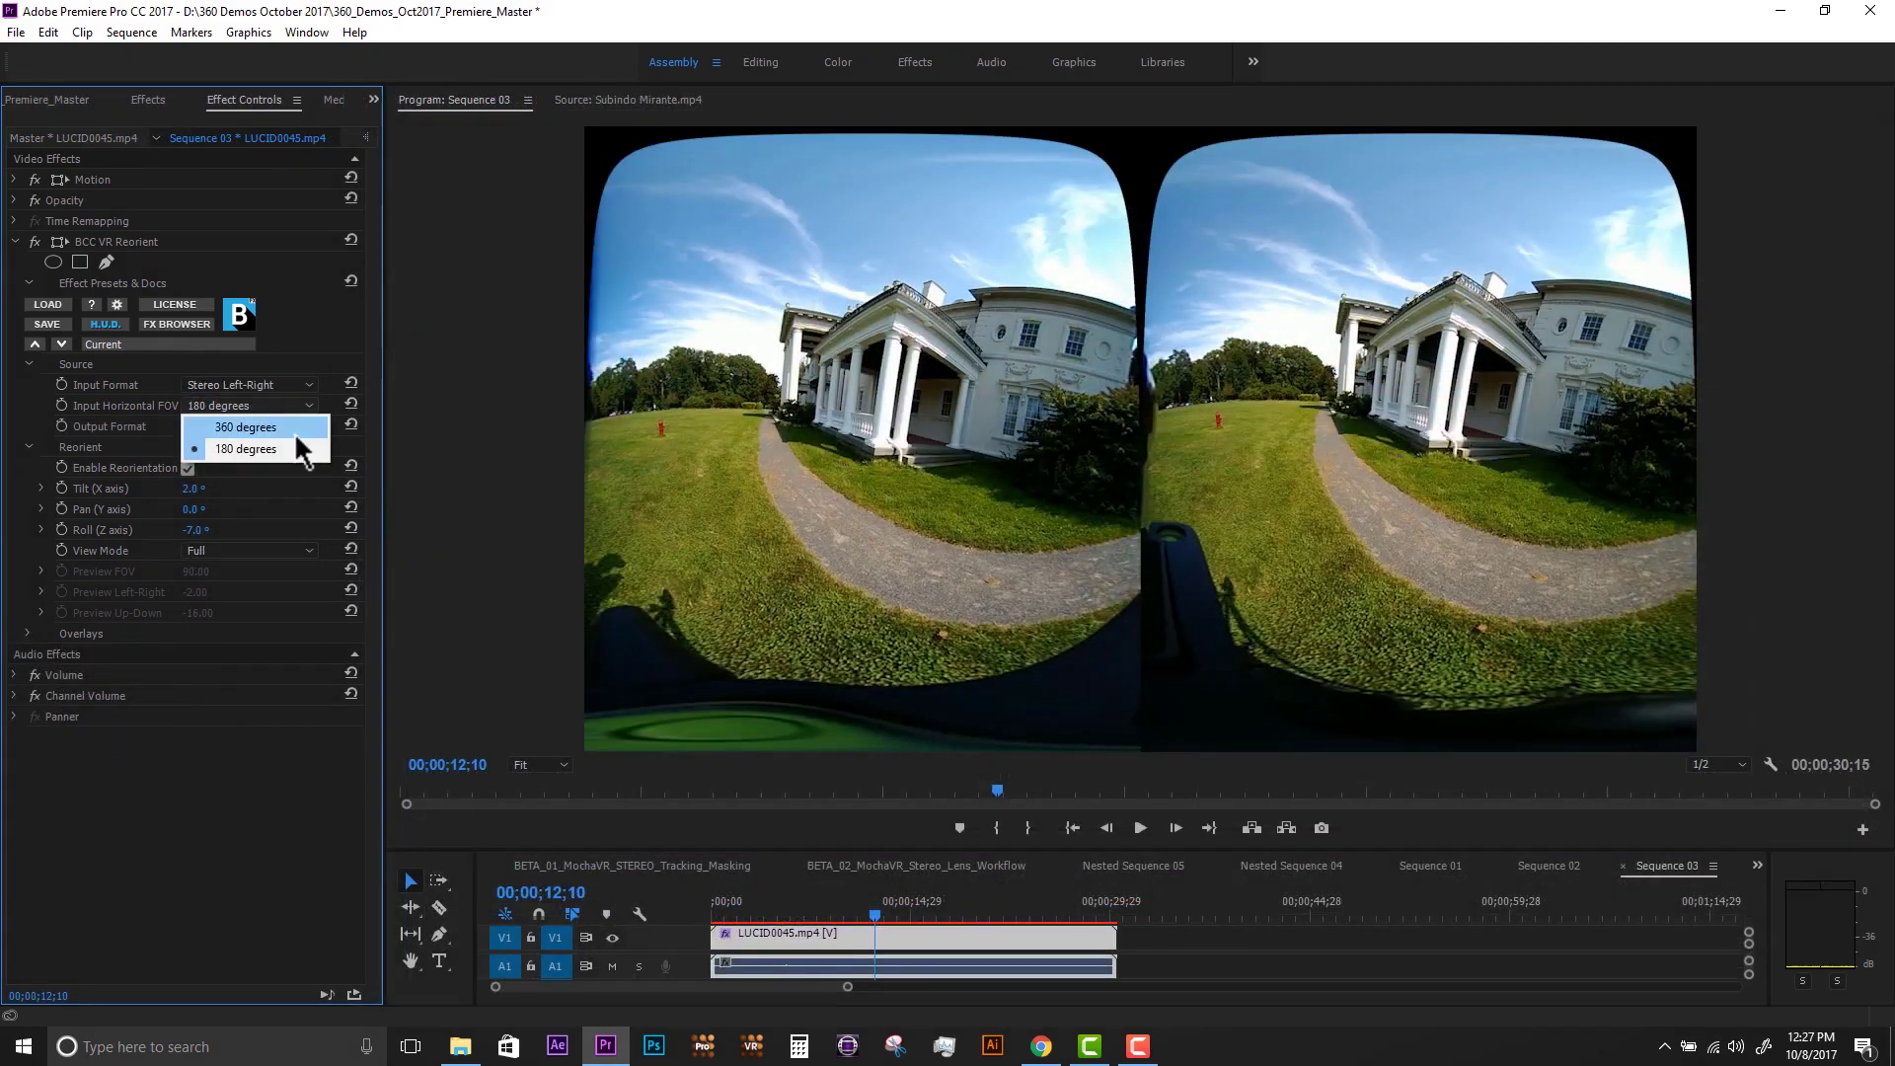
- Set the stereo street clip's Reorient Input Format to Stereo Top-Bottom
click(294, 431)
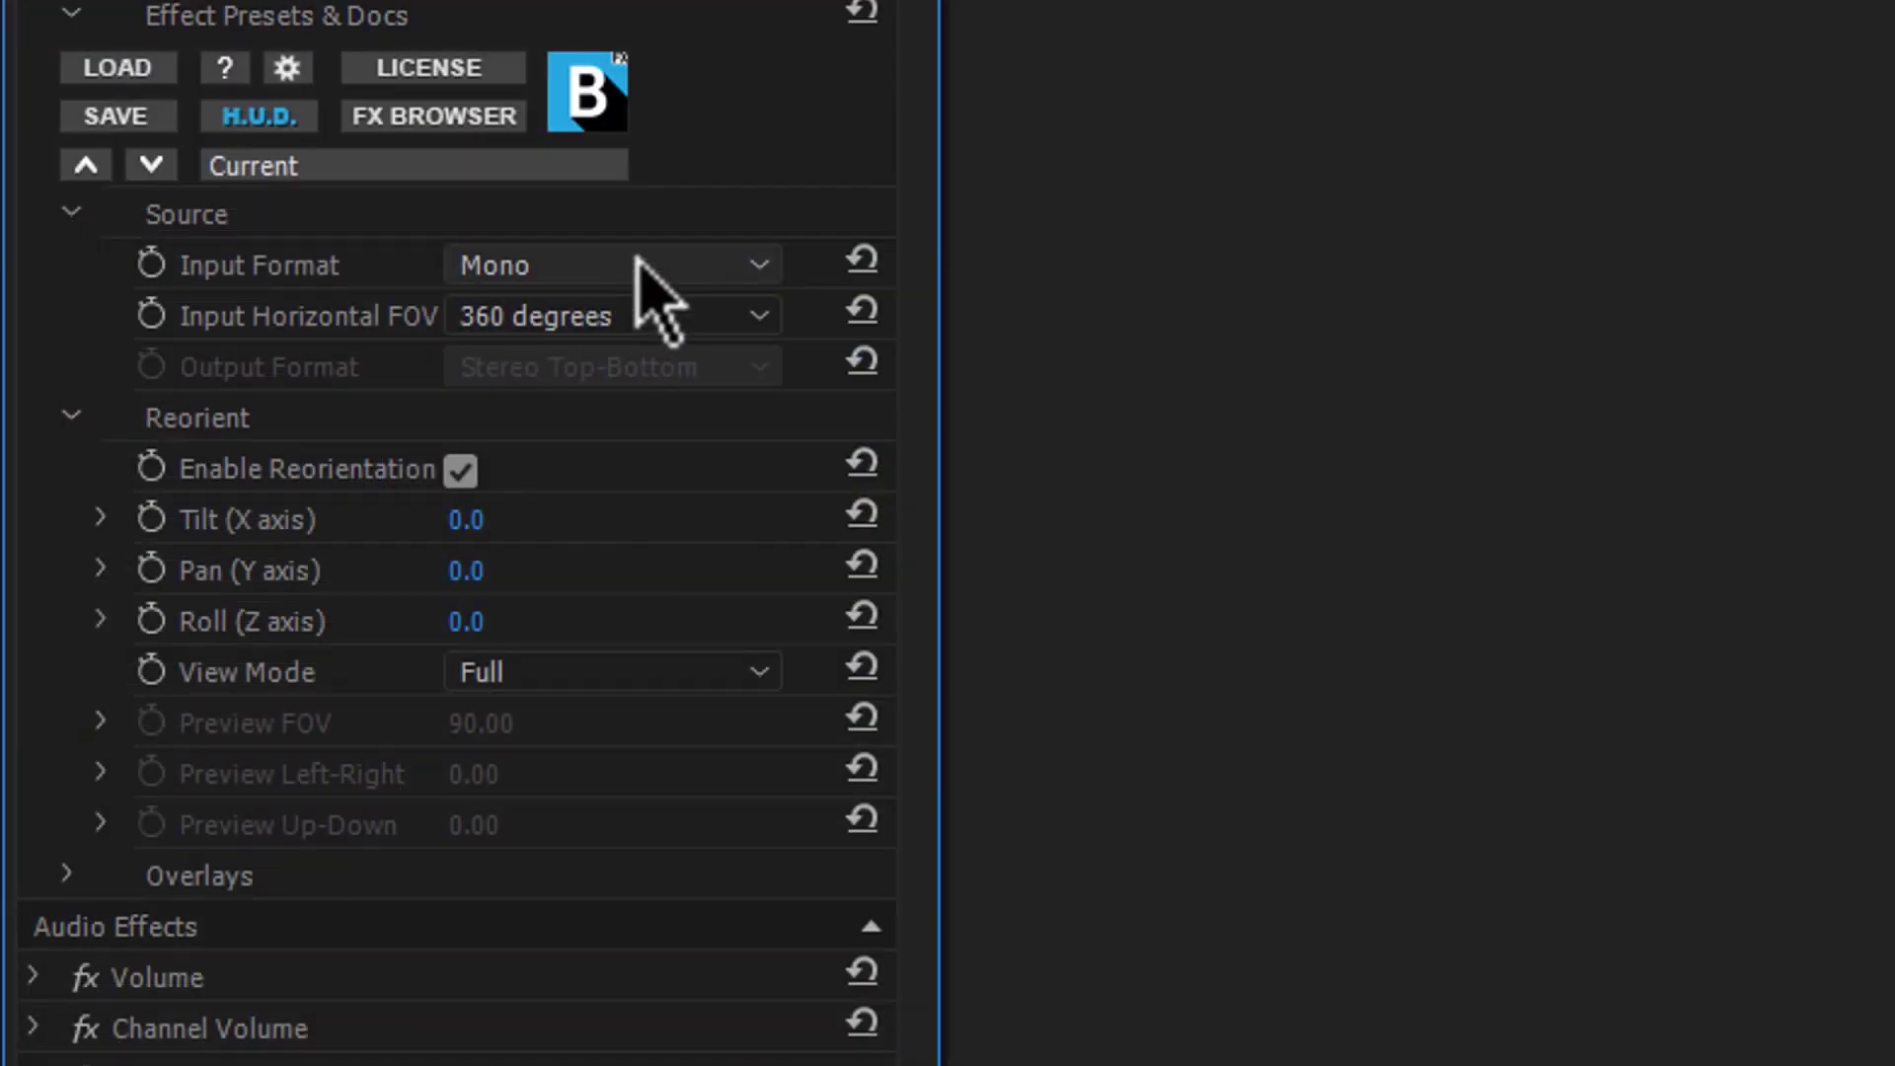
click(636, 261)
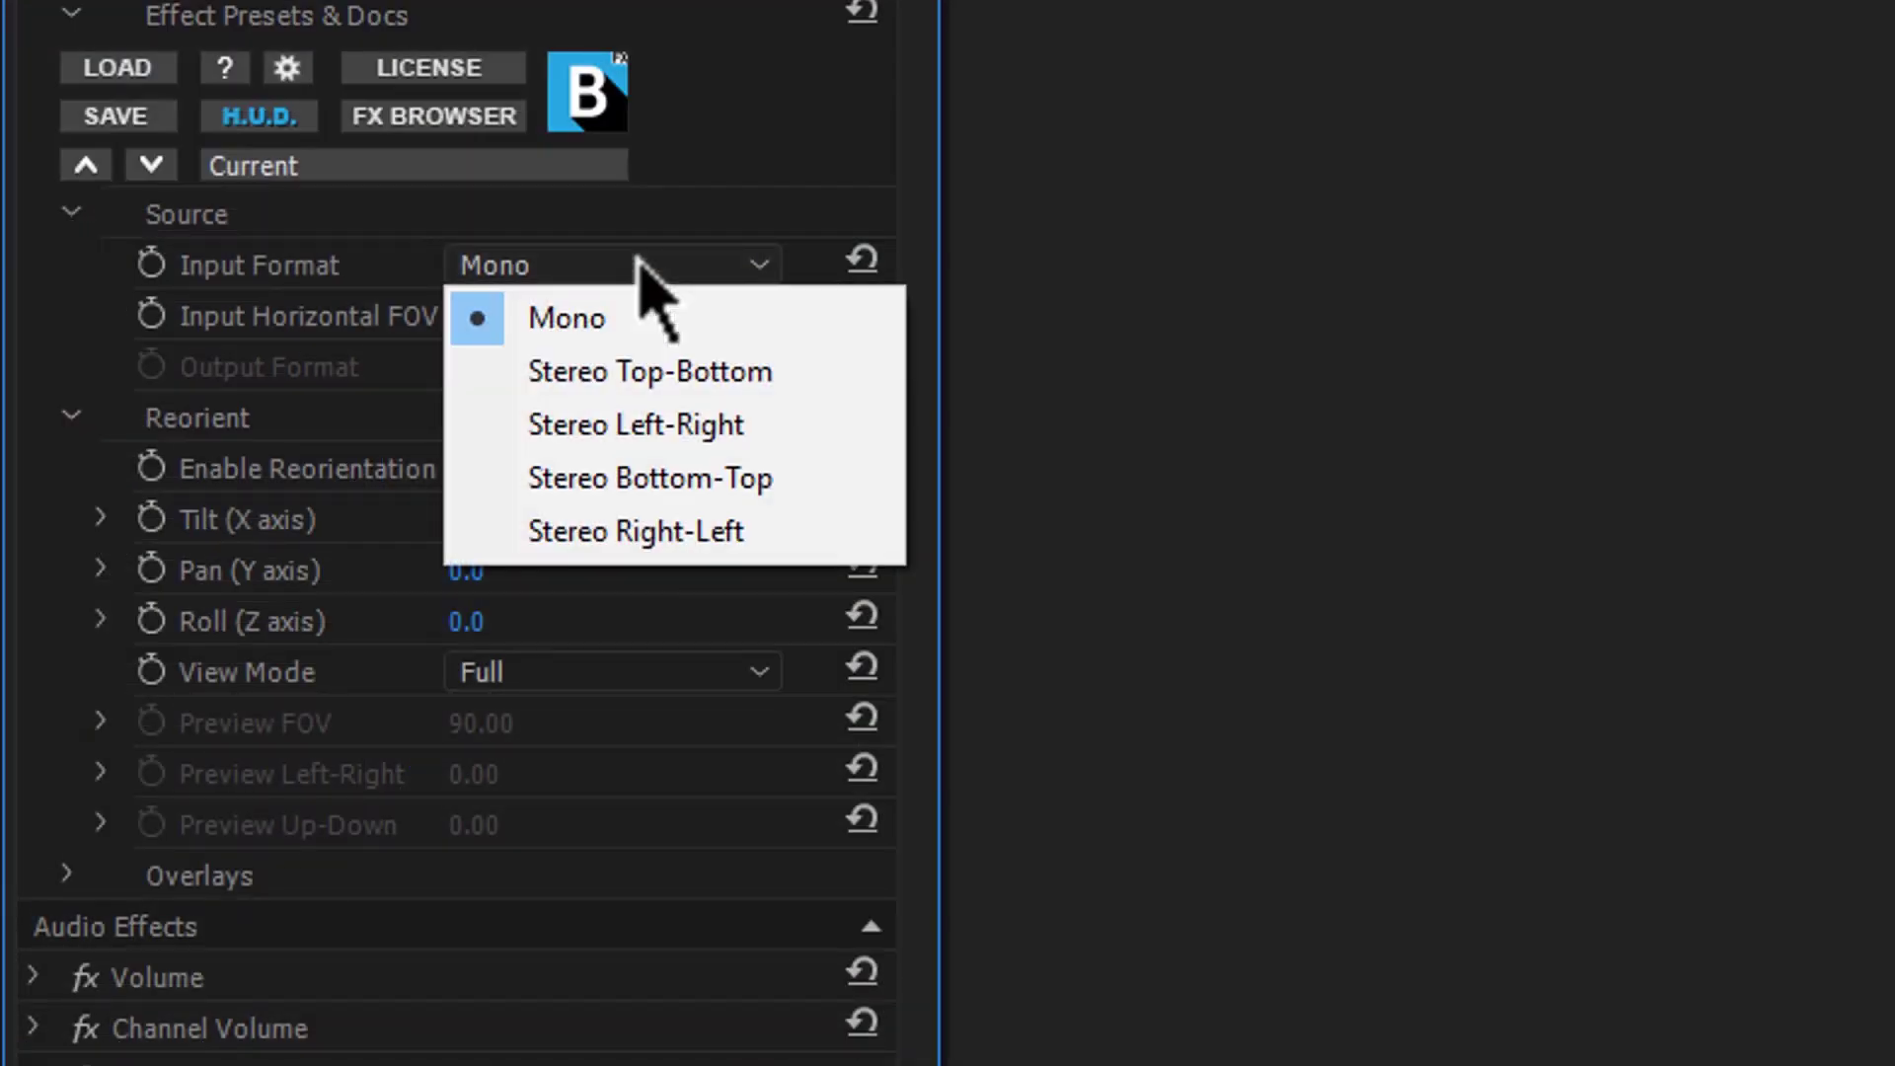
click(772, 387)
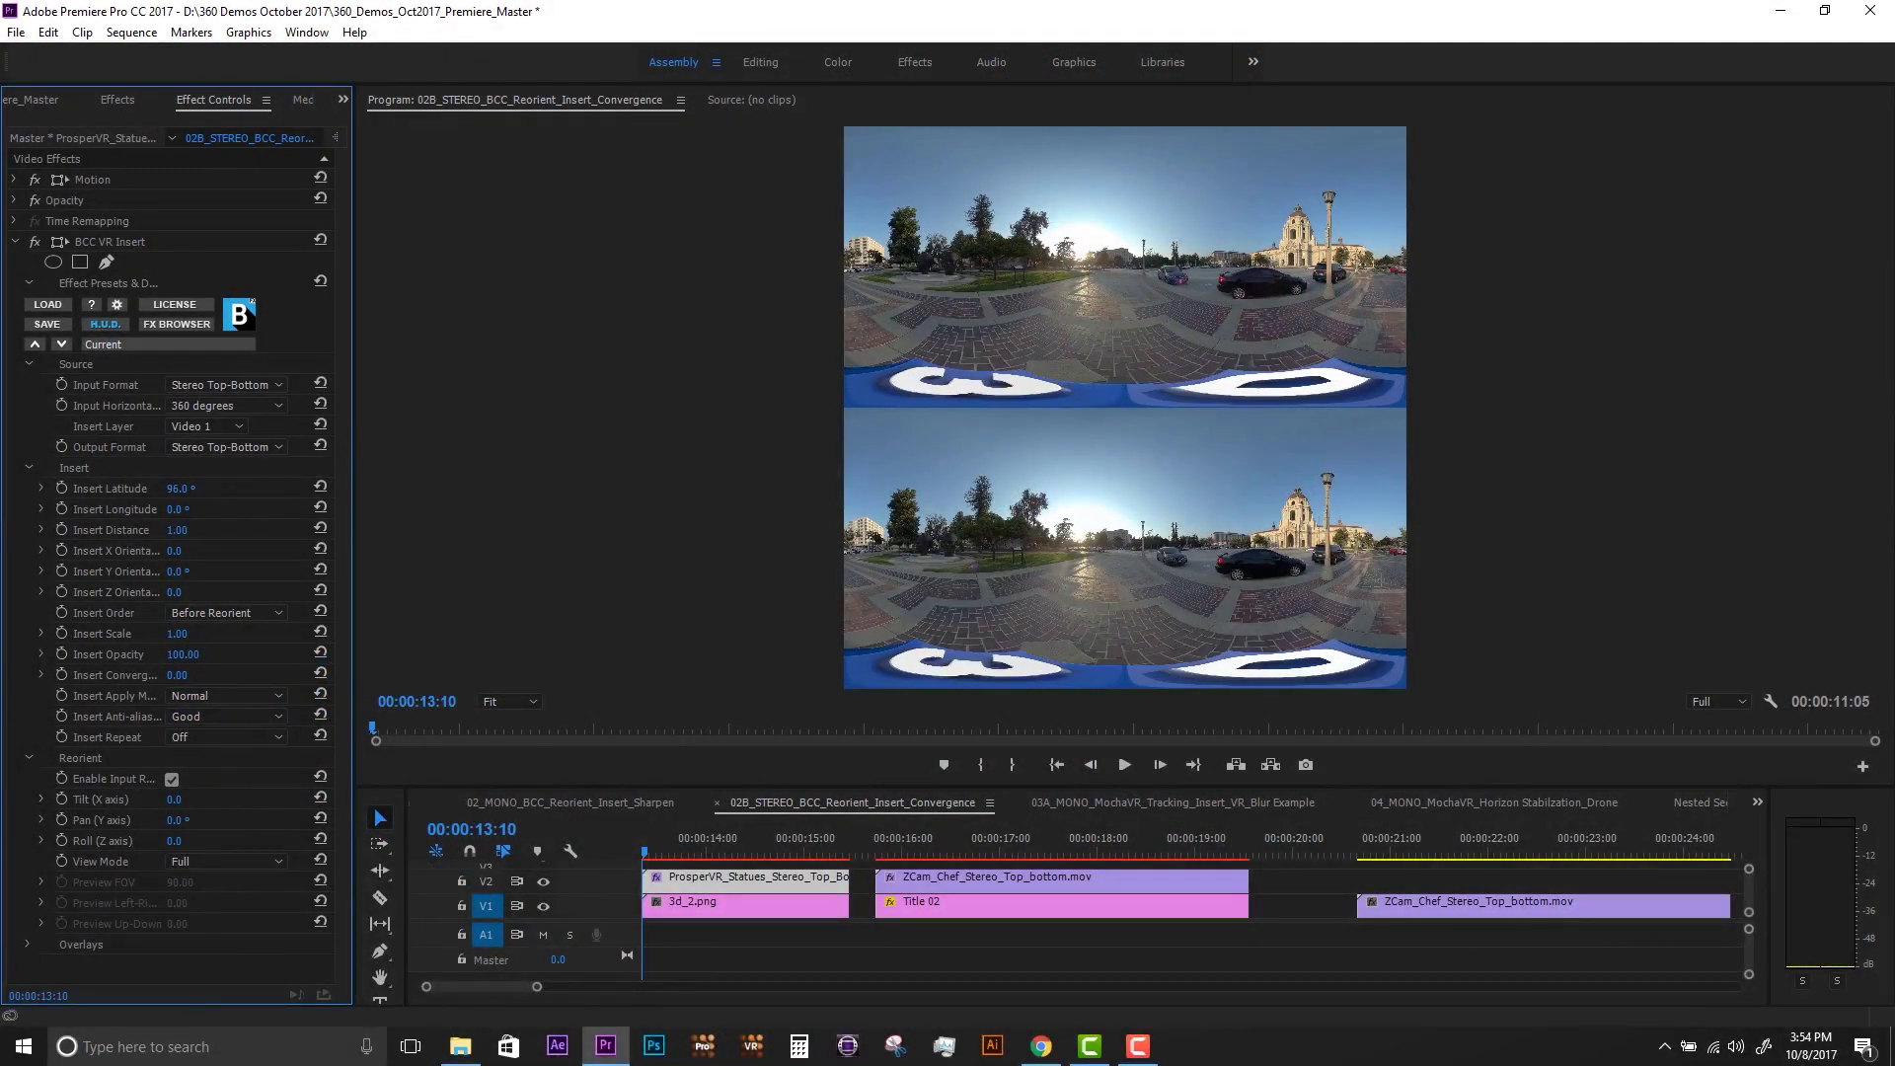
- Enable VR Video in the Program monitor, look down at the 3D cube, then disable BCC VR Insert
click(1770, 701)
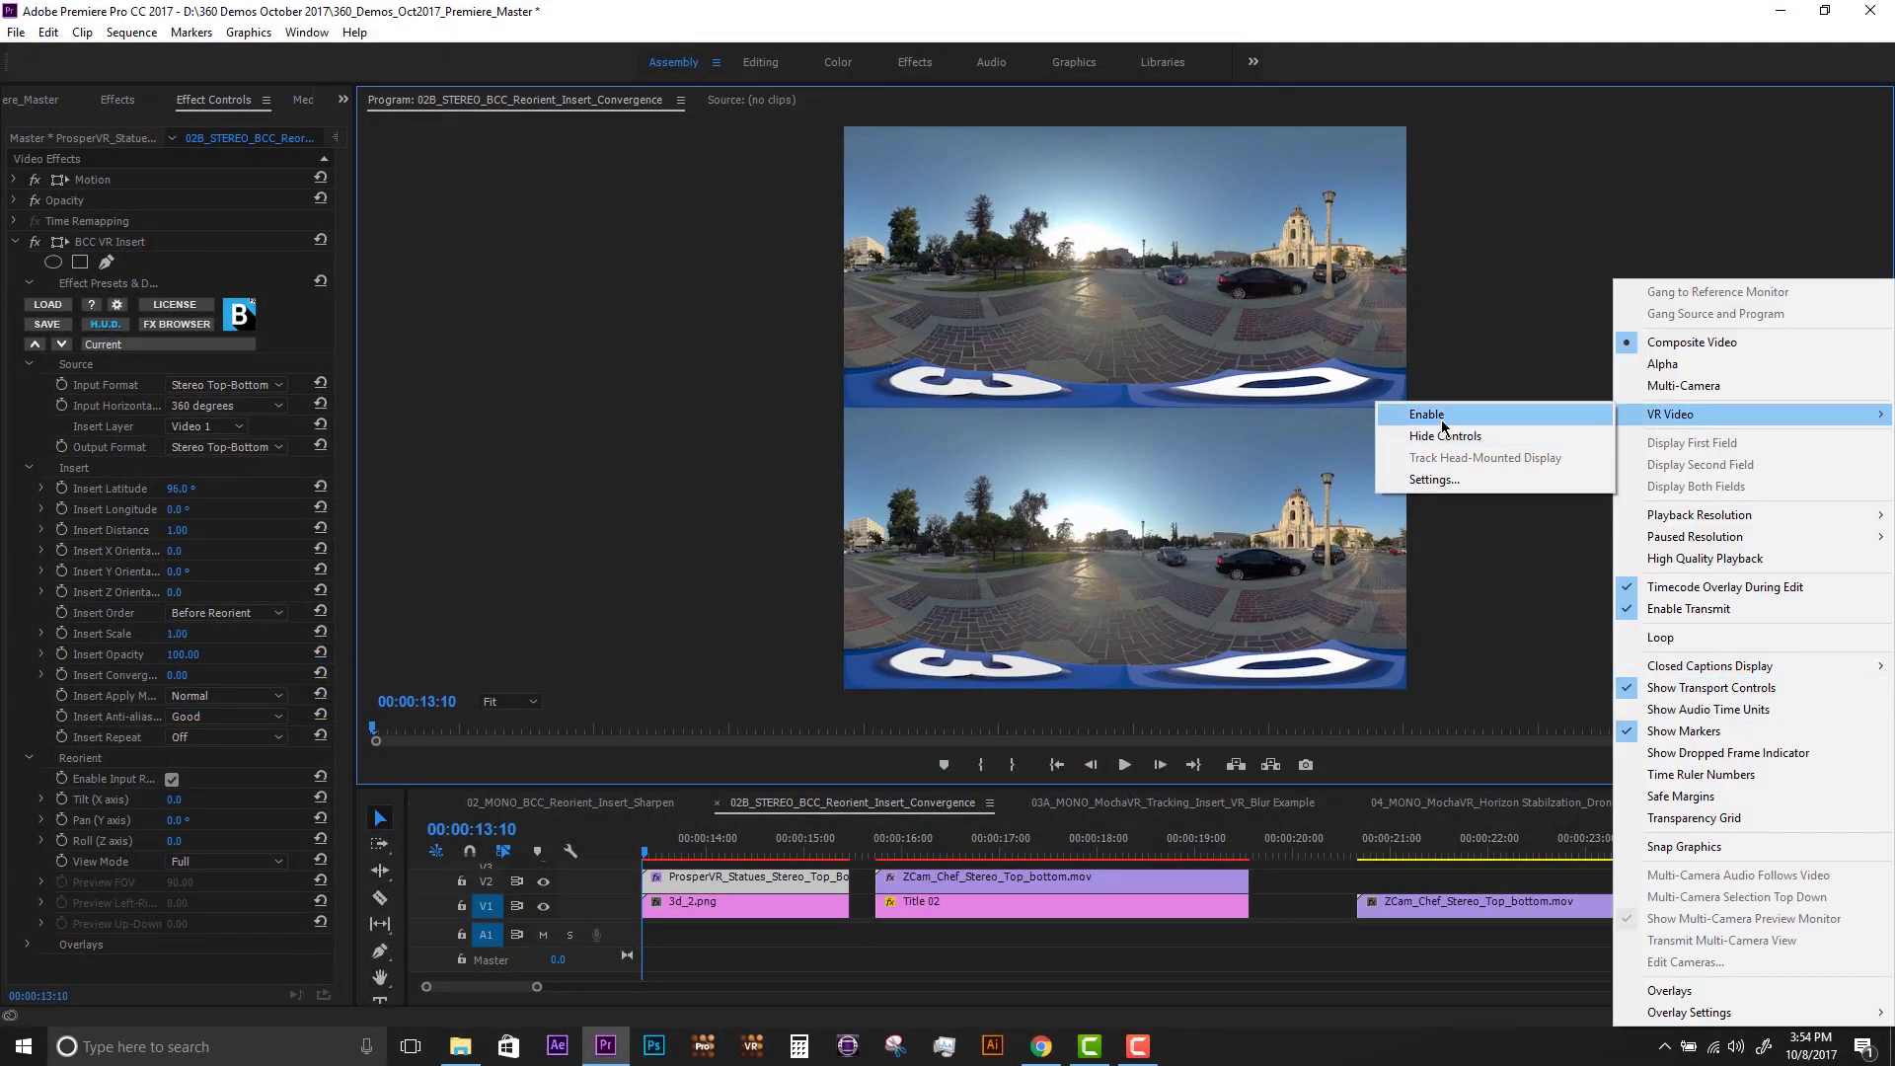
click(1441, 426)
drag(1121, 263, 1131, 286)
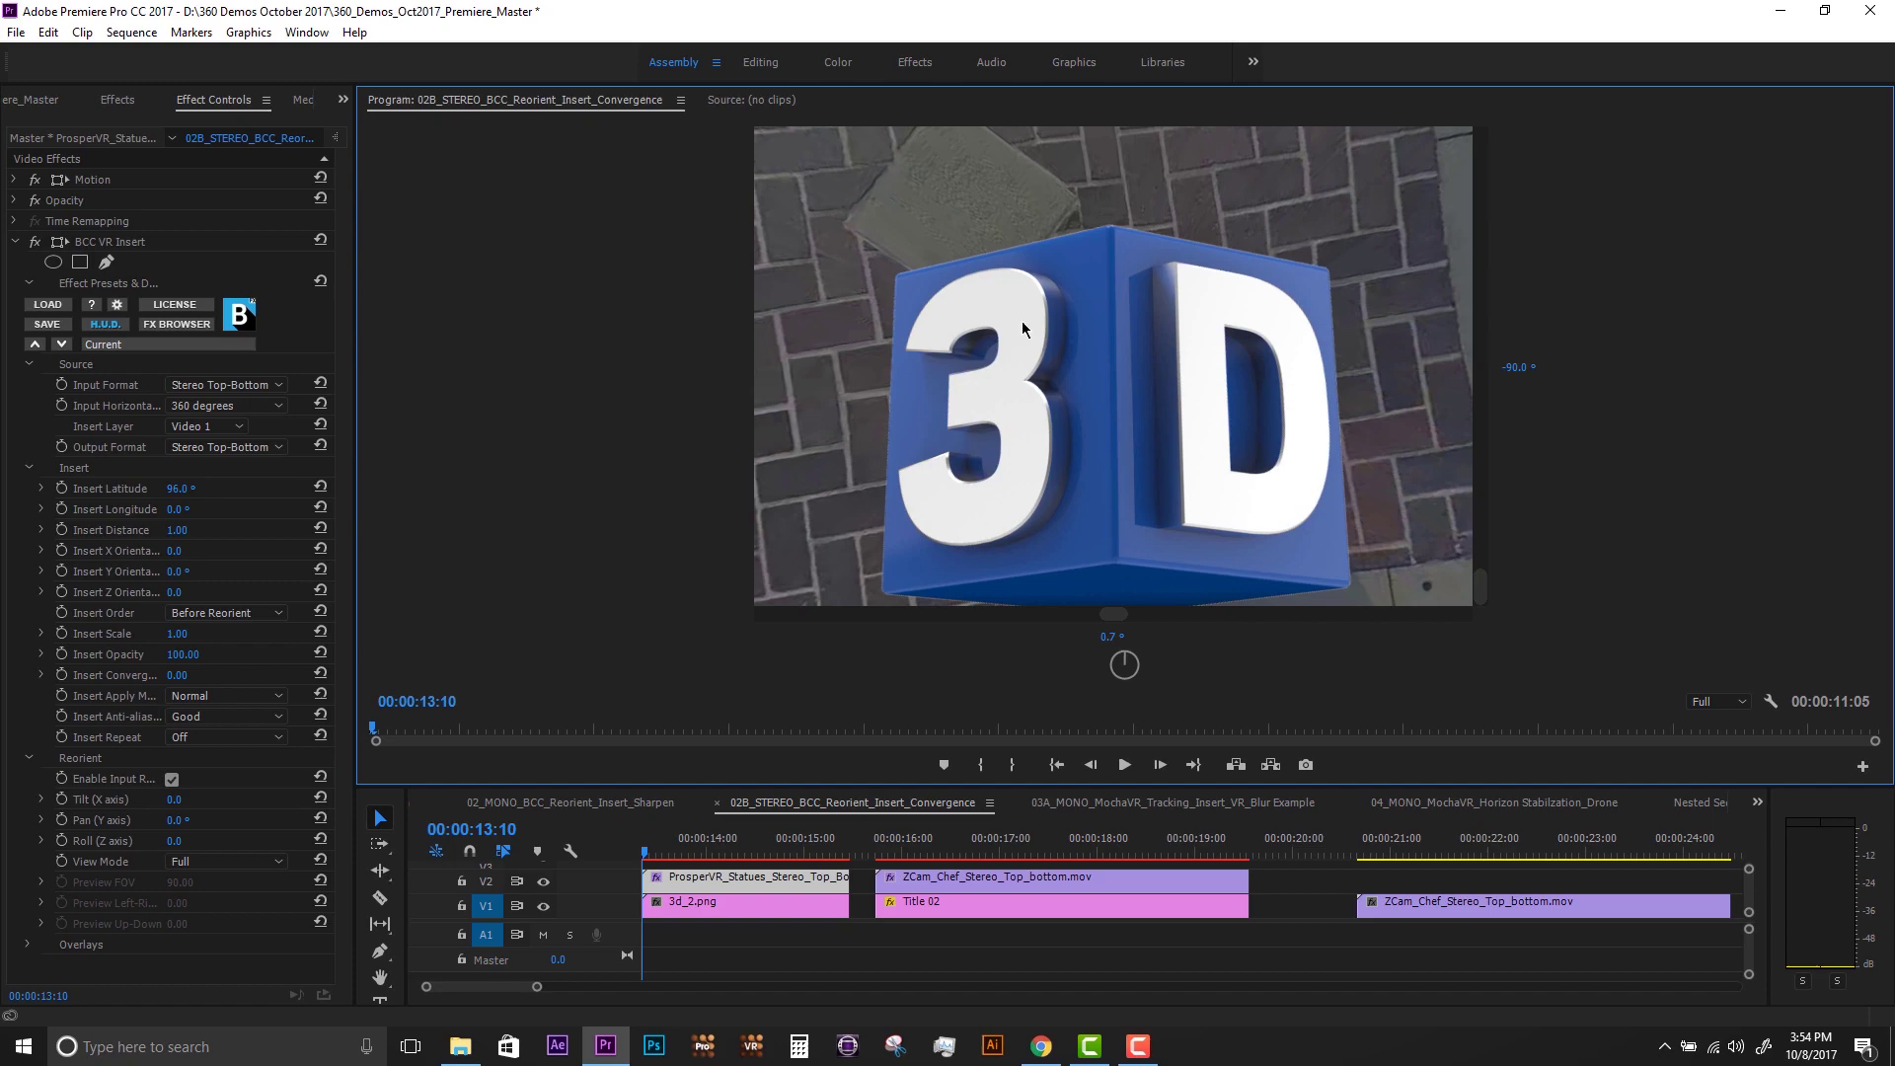
click(37, 246)
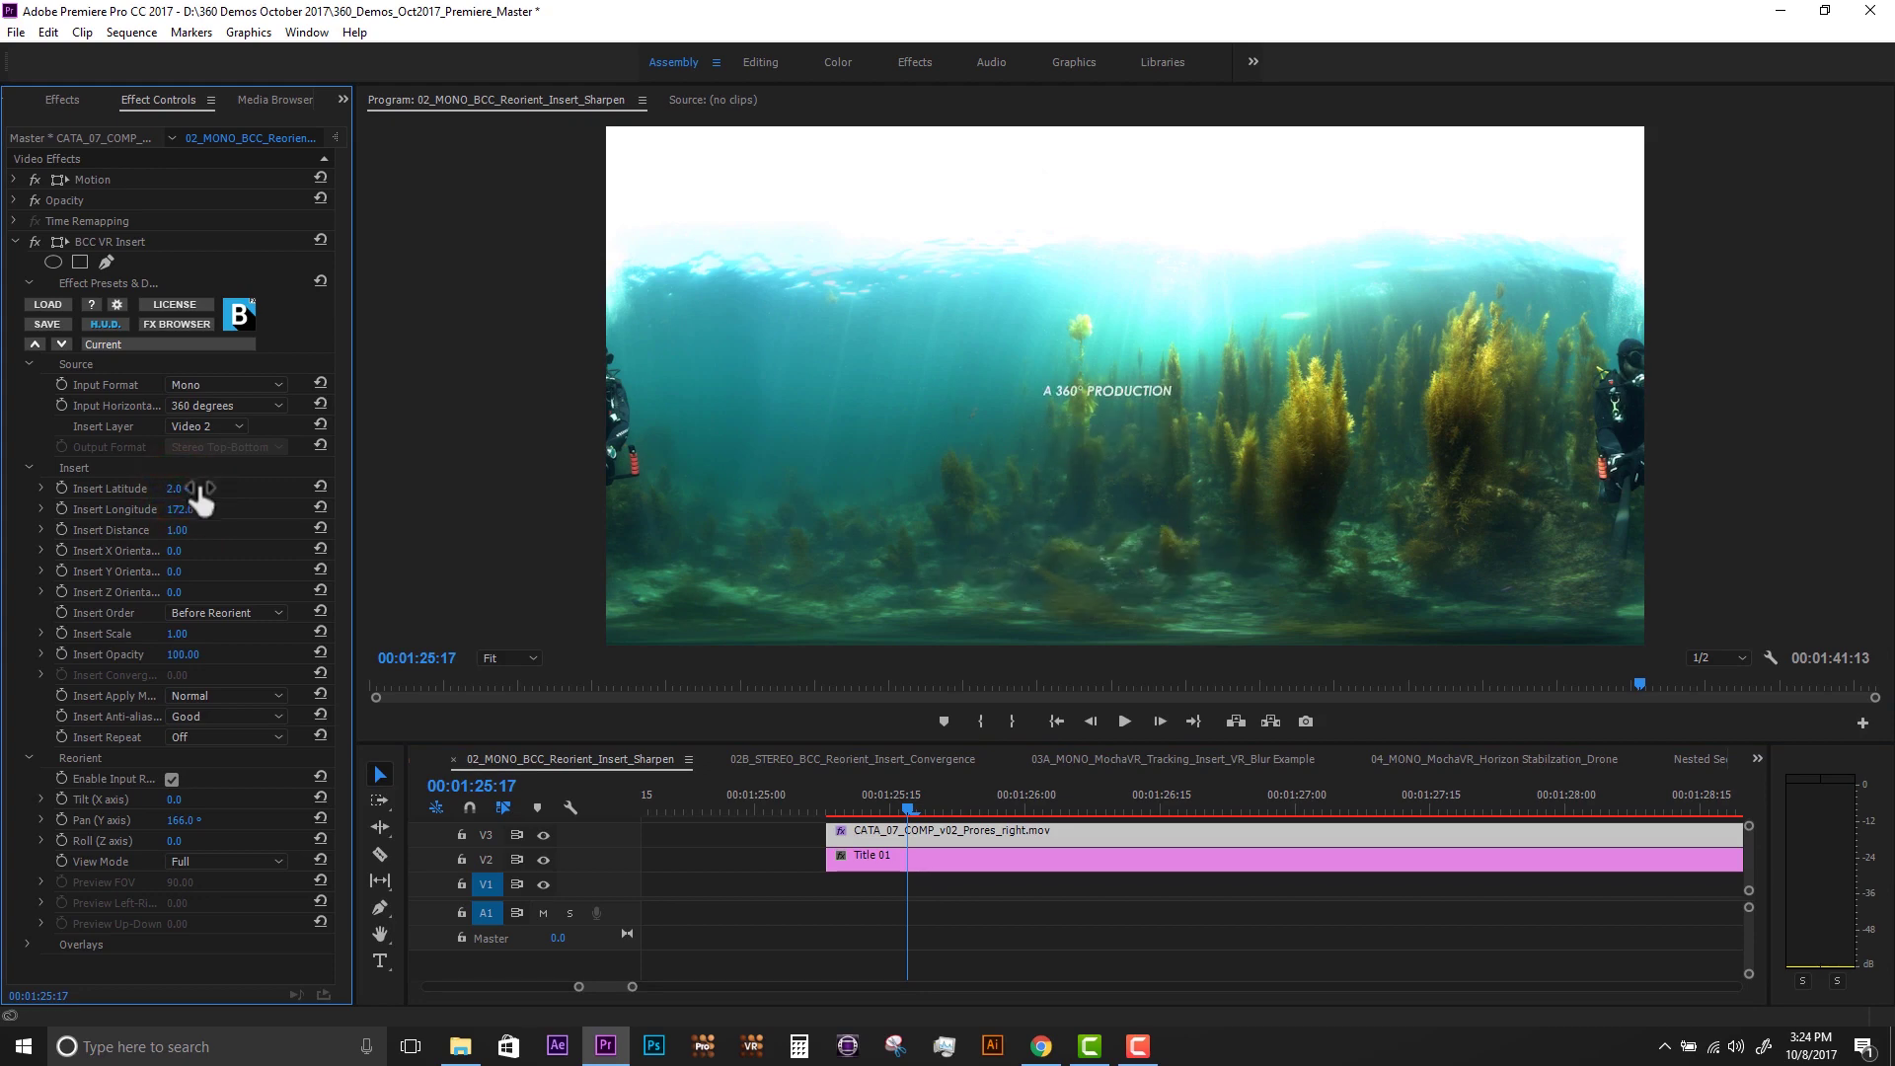
- Set BCC VR Insert's Insert Repeat to Front and Back, then to All Sides
drag(178, 834, 180, 817)
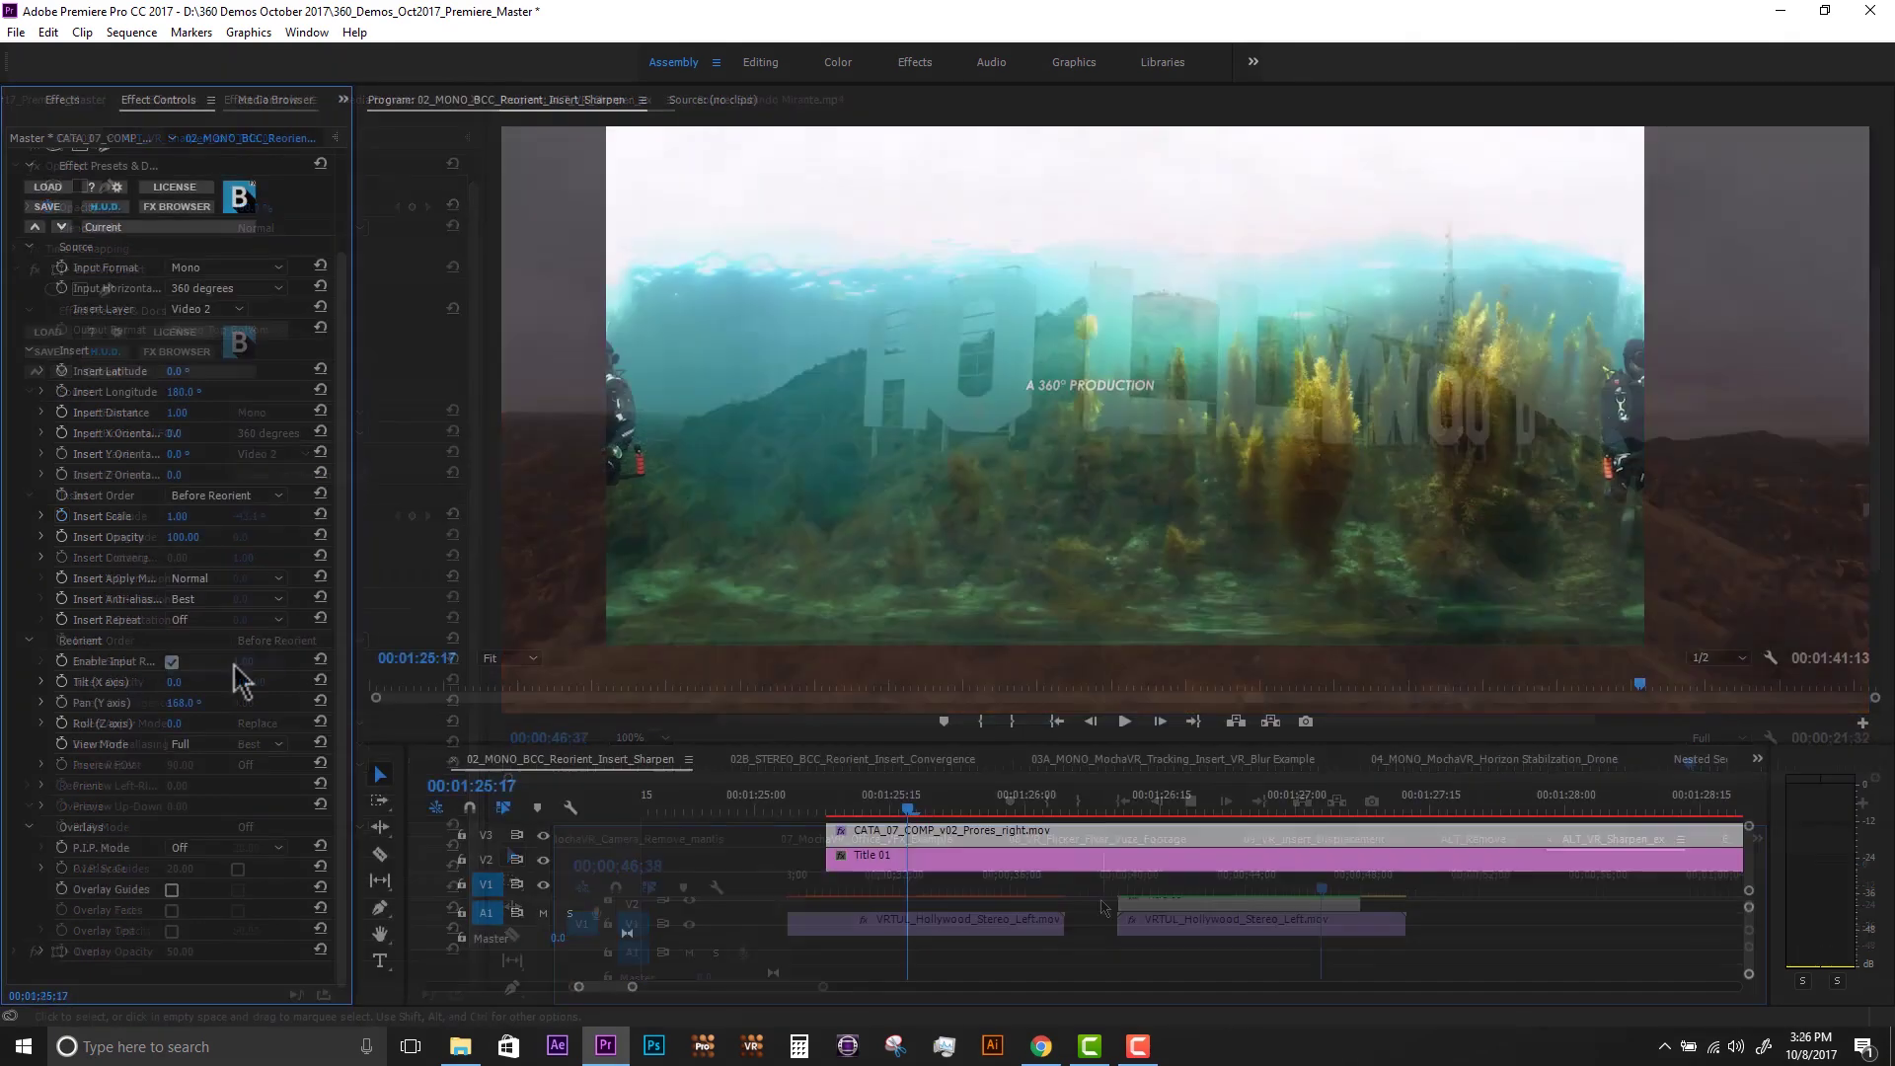
click(248, 622)
click(249, 682)
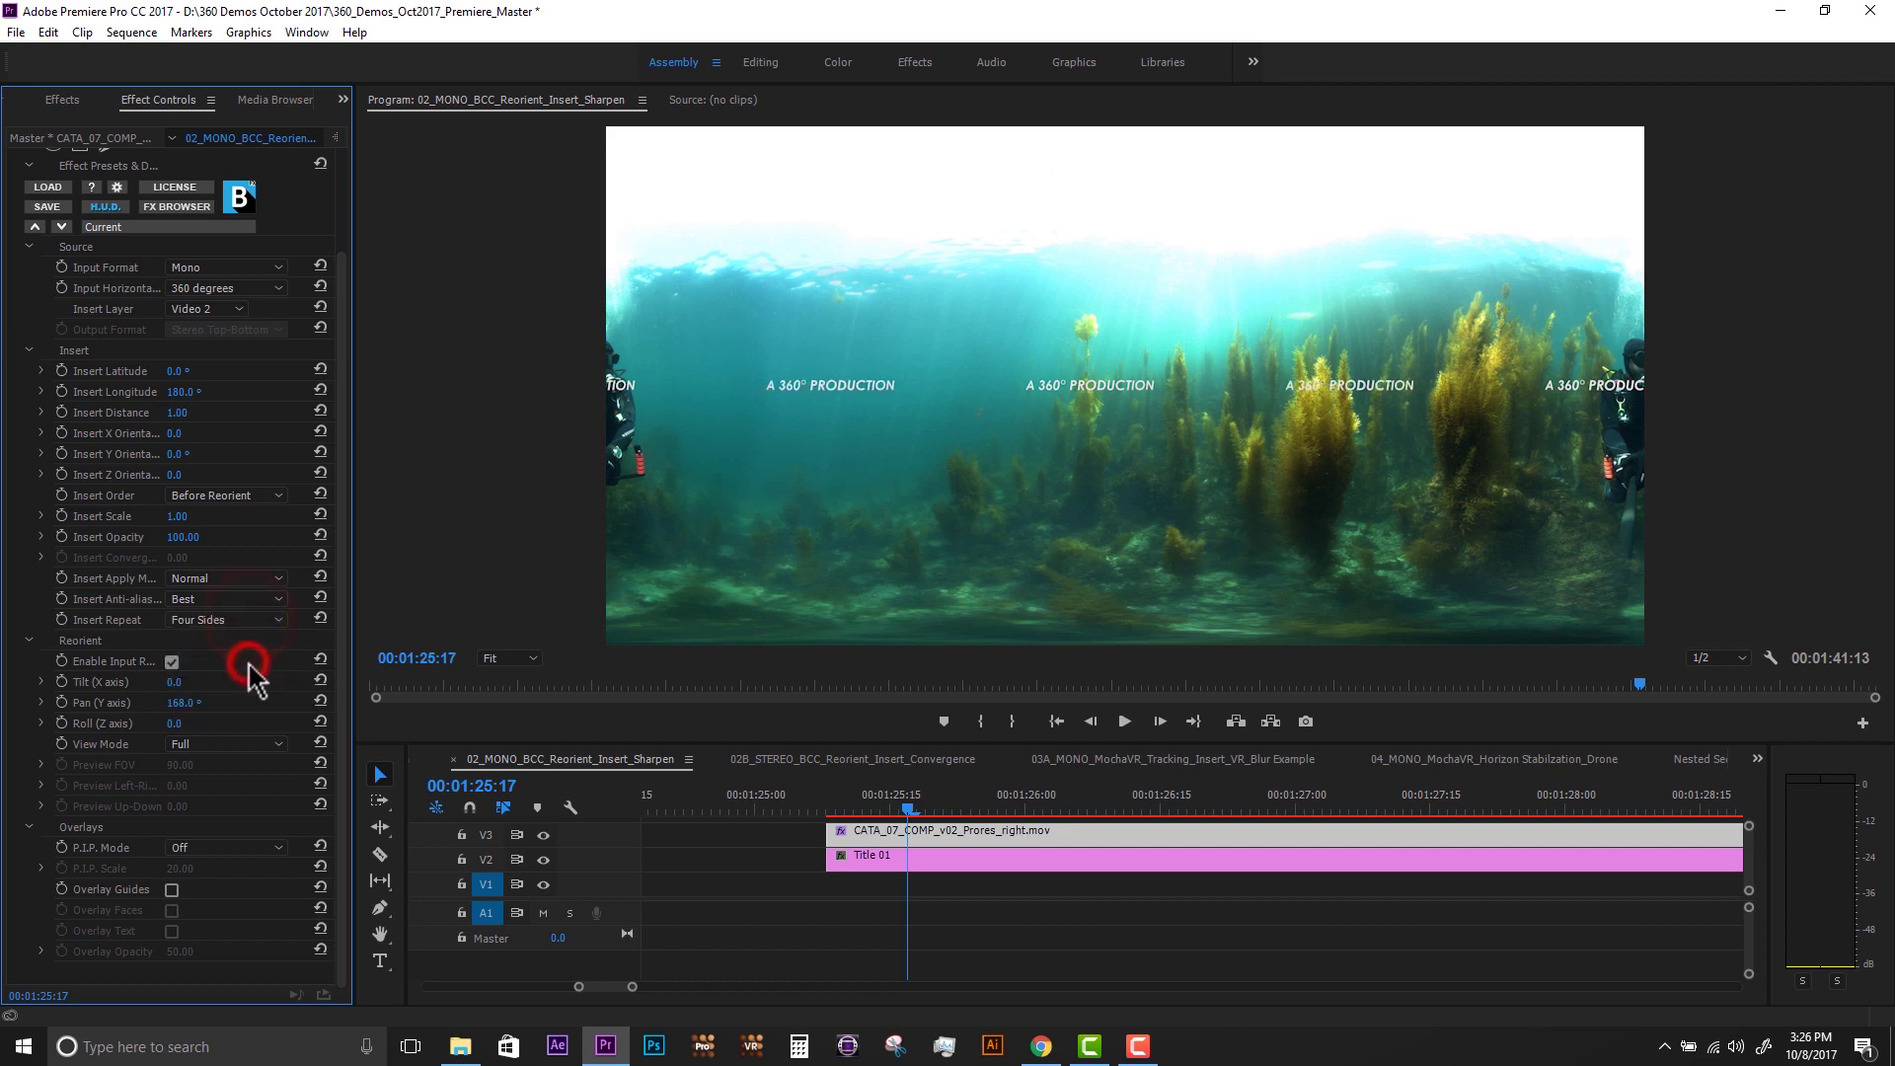
click(247, 622)
click(242, 708)
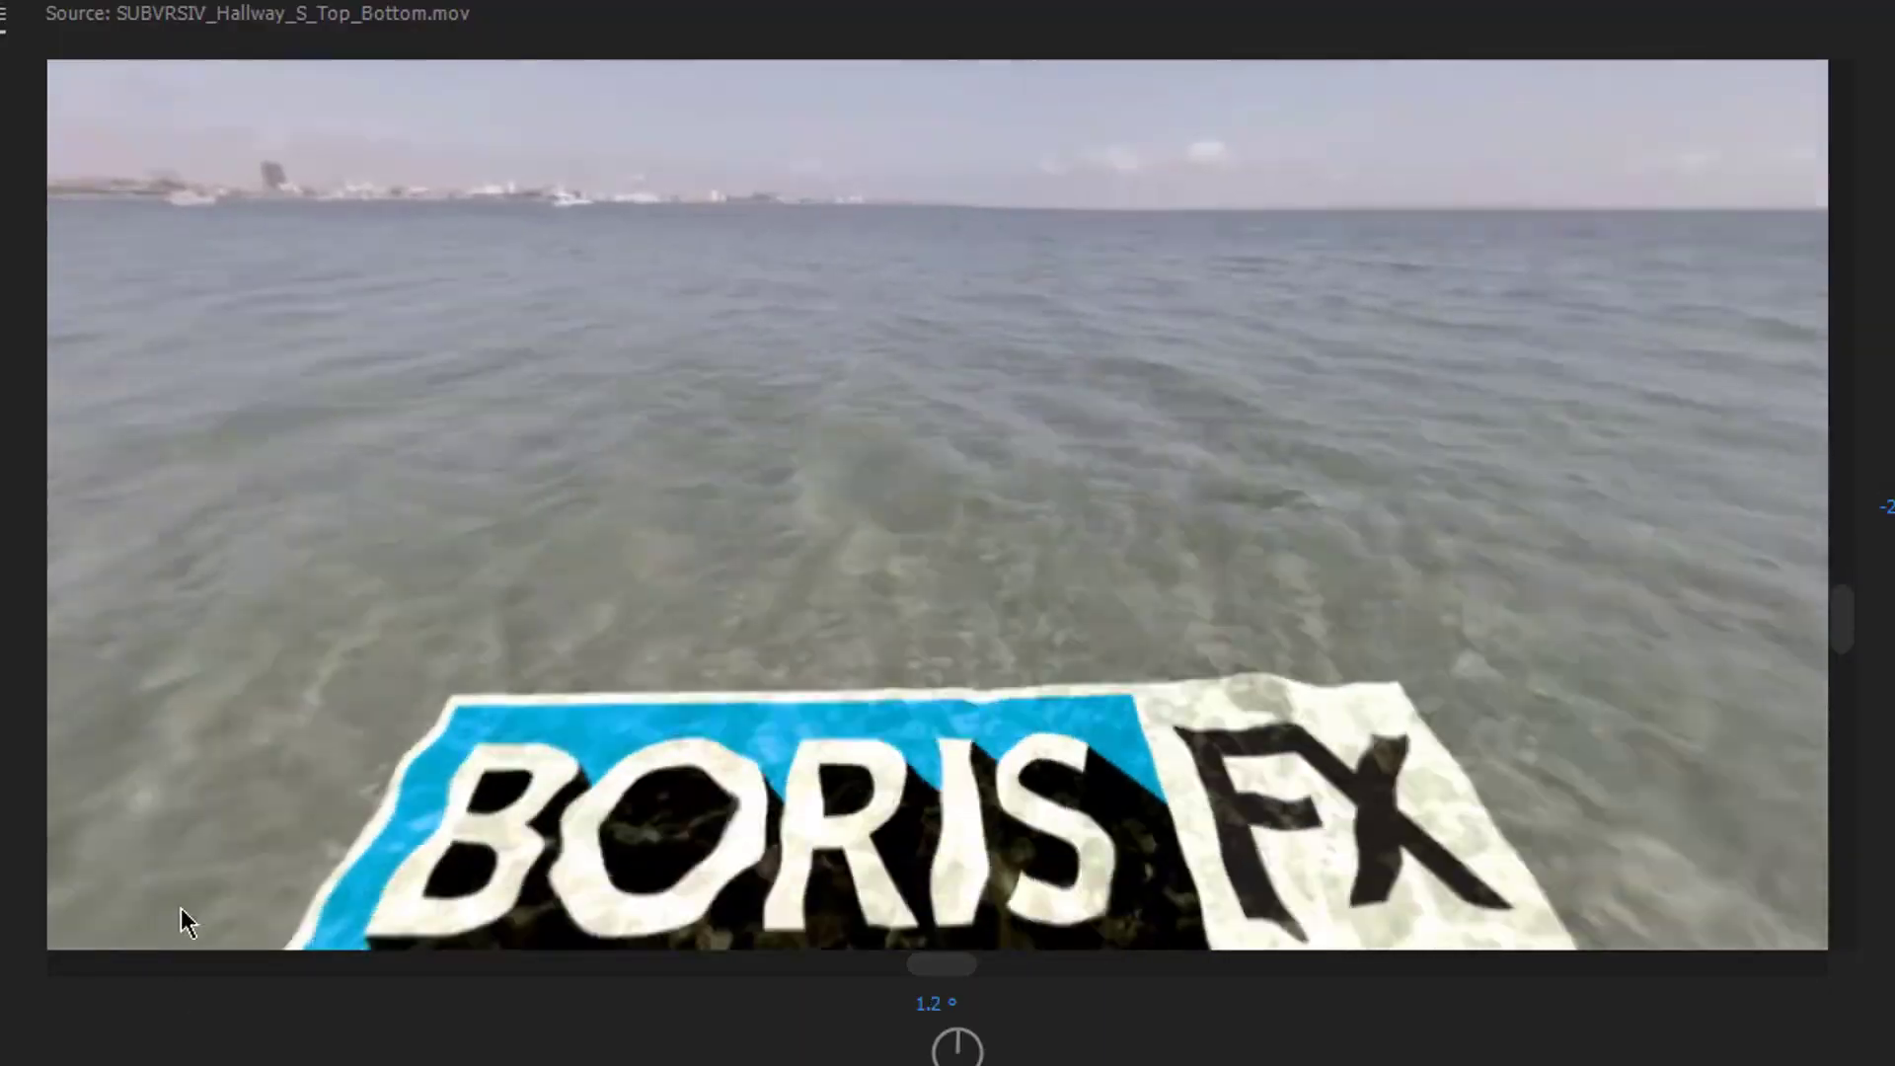
- In Primatte Studio, apply Clean BG to the keyed girl and view the Final Matte
drag(181, 914, 174, 1003)
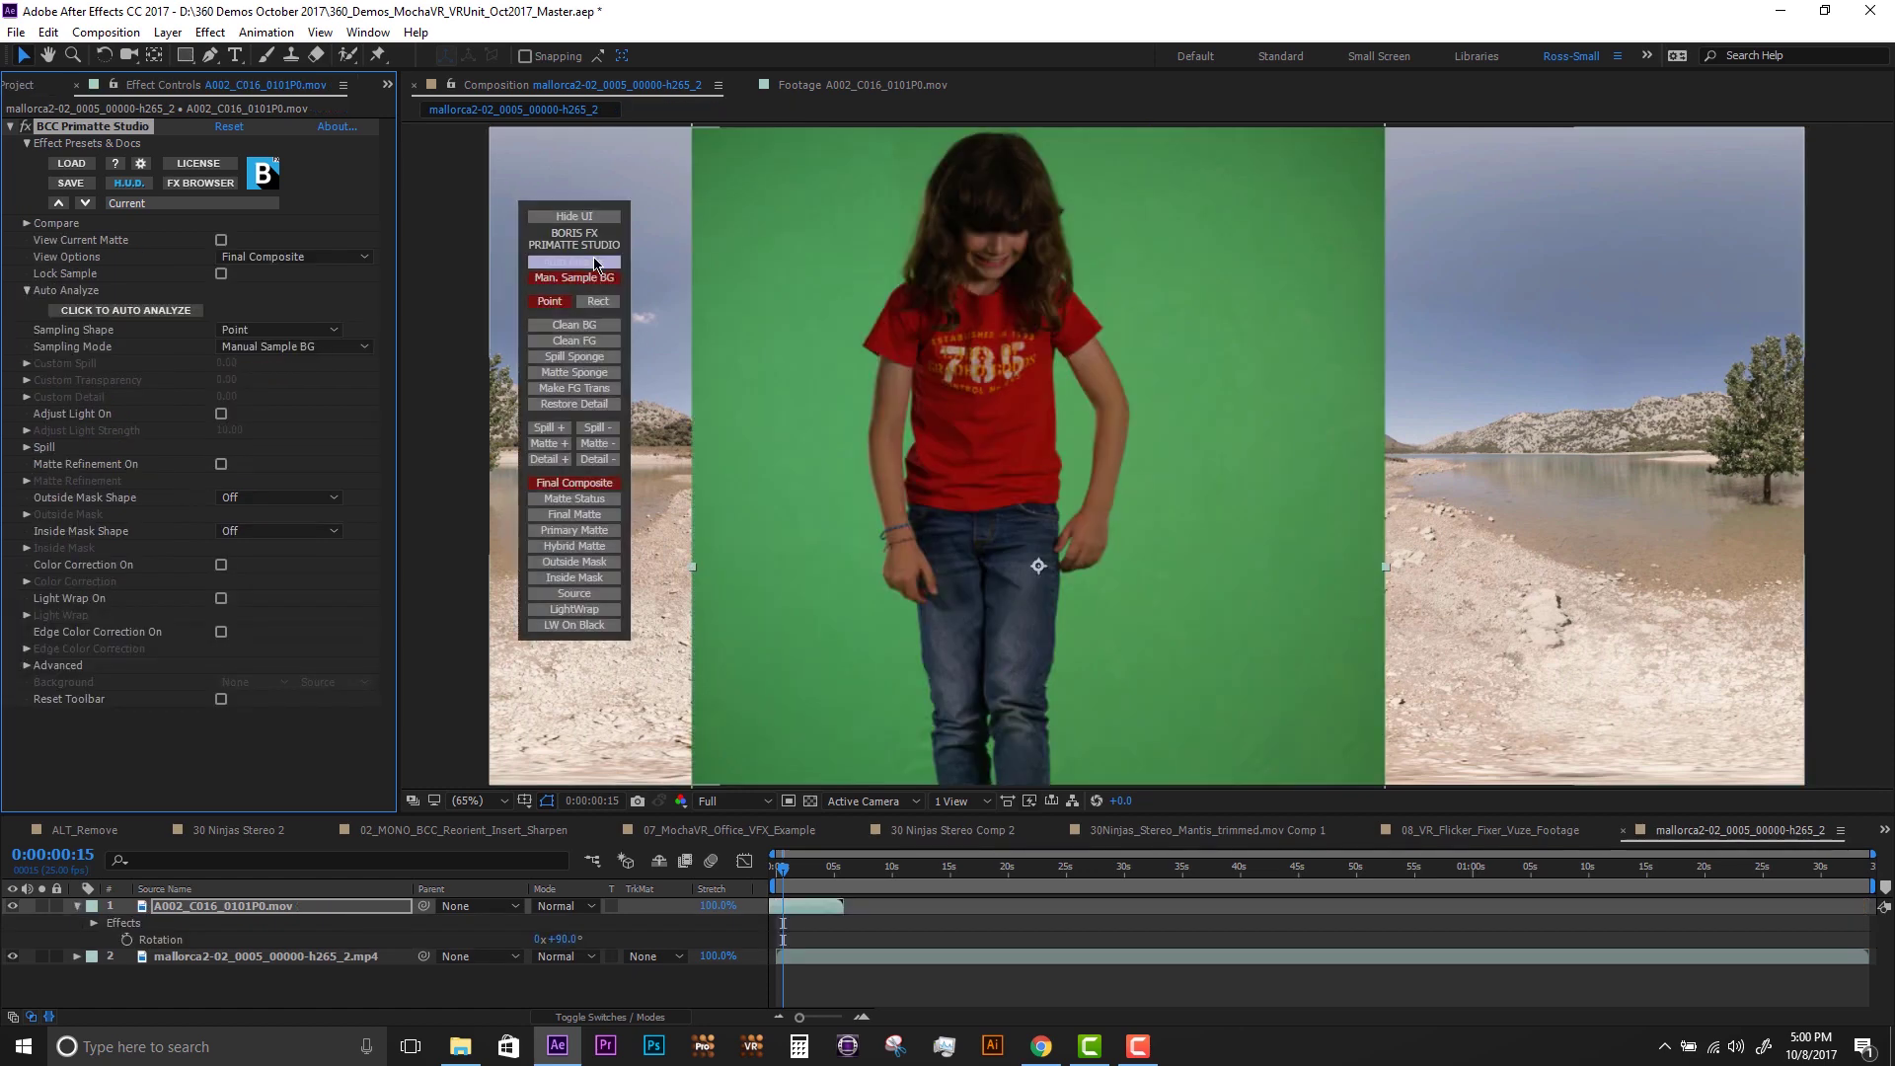
click(1177, 276)
click(592, 325)
click(592, 512)
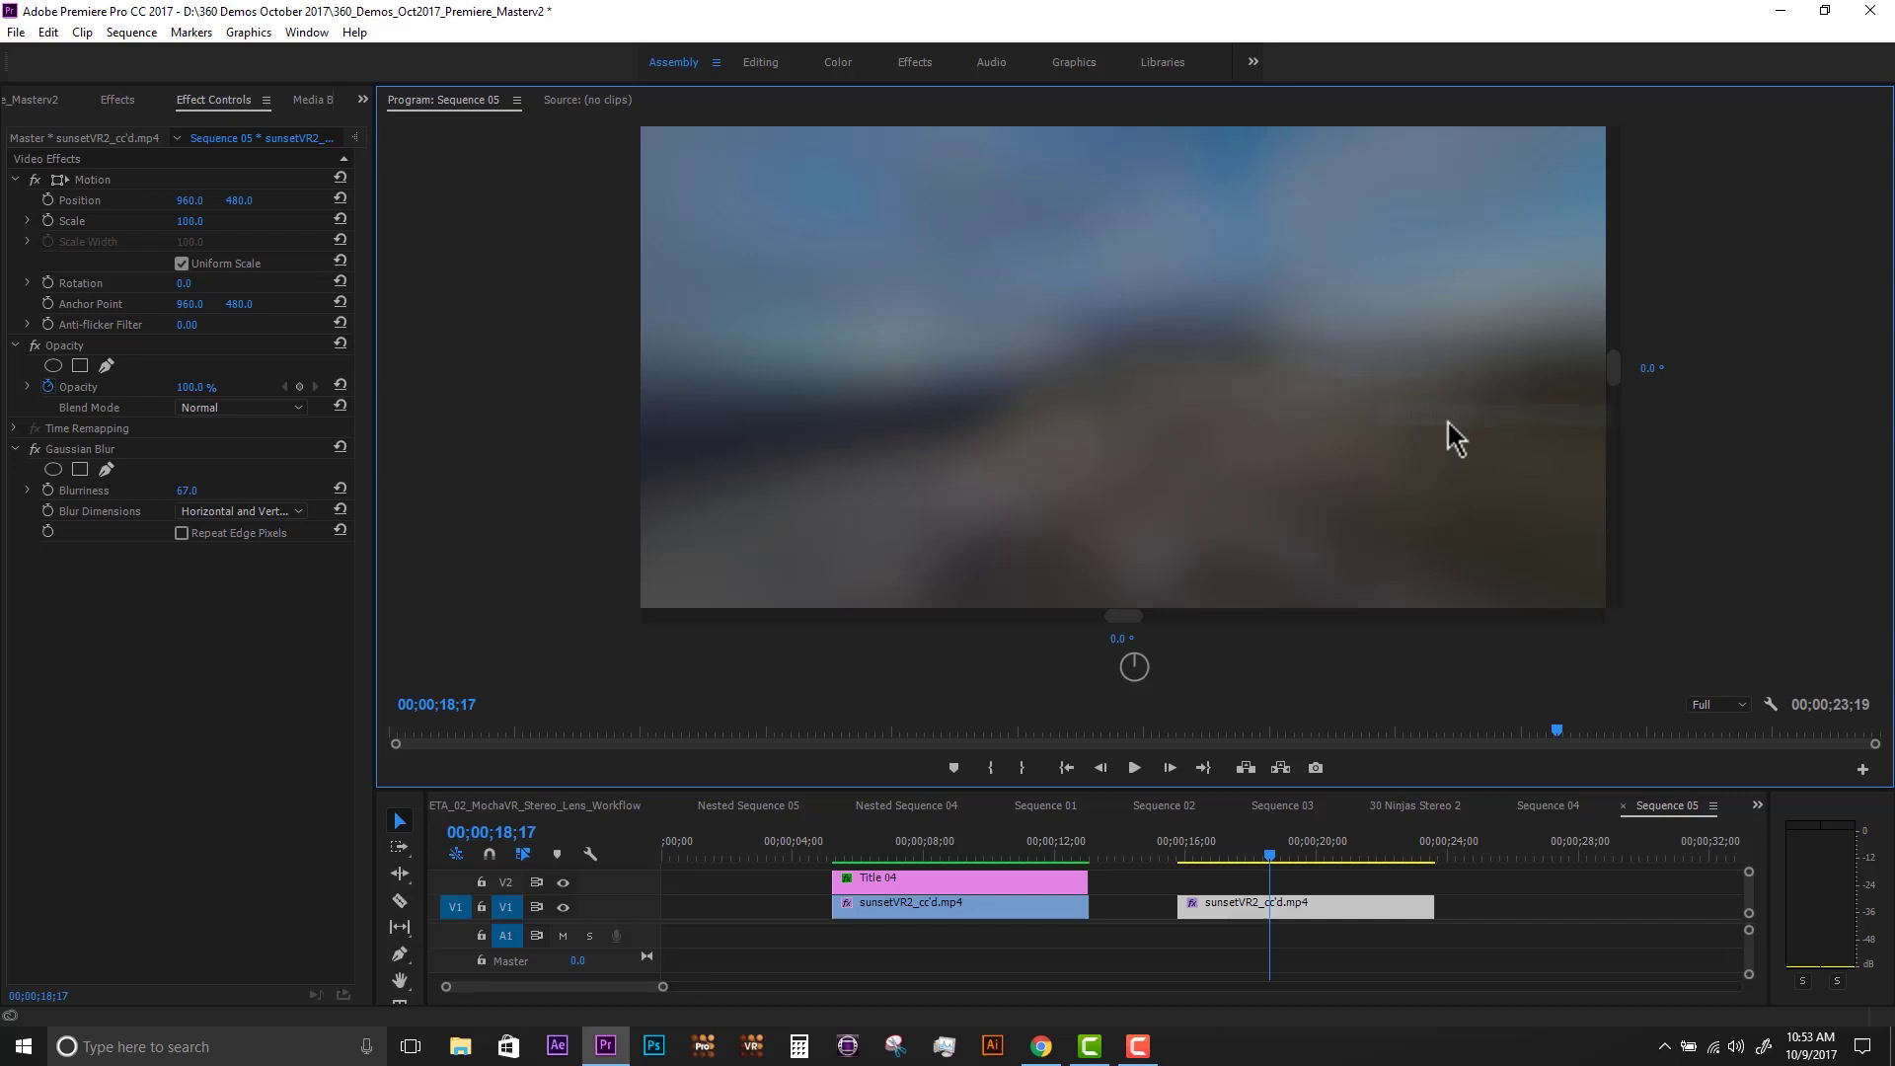
- Rotate the 360 tunnel view around and down toward the woman
drag(1109, 446, 1338, 494)
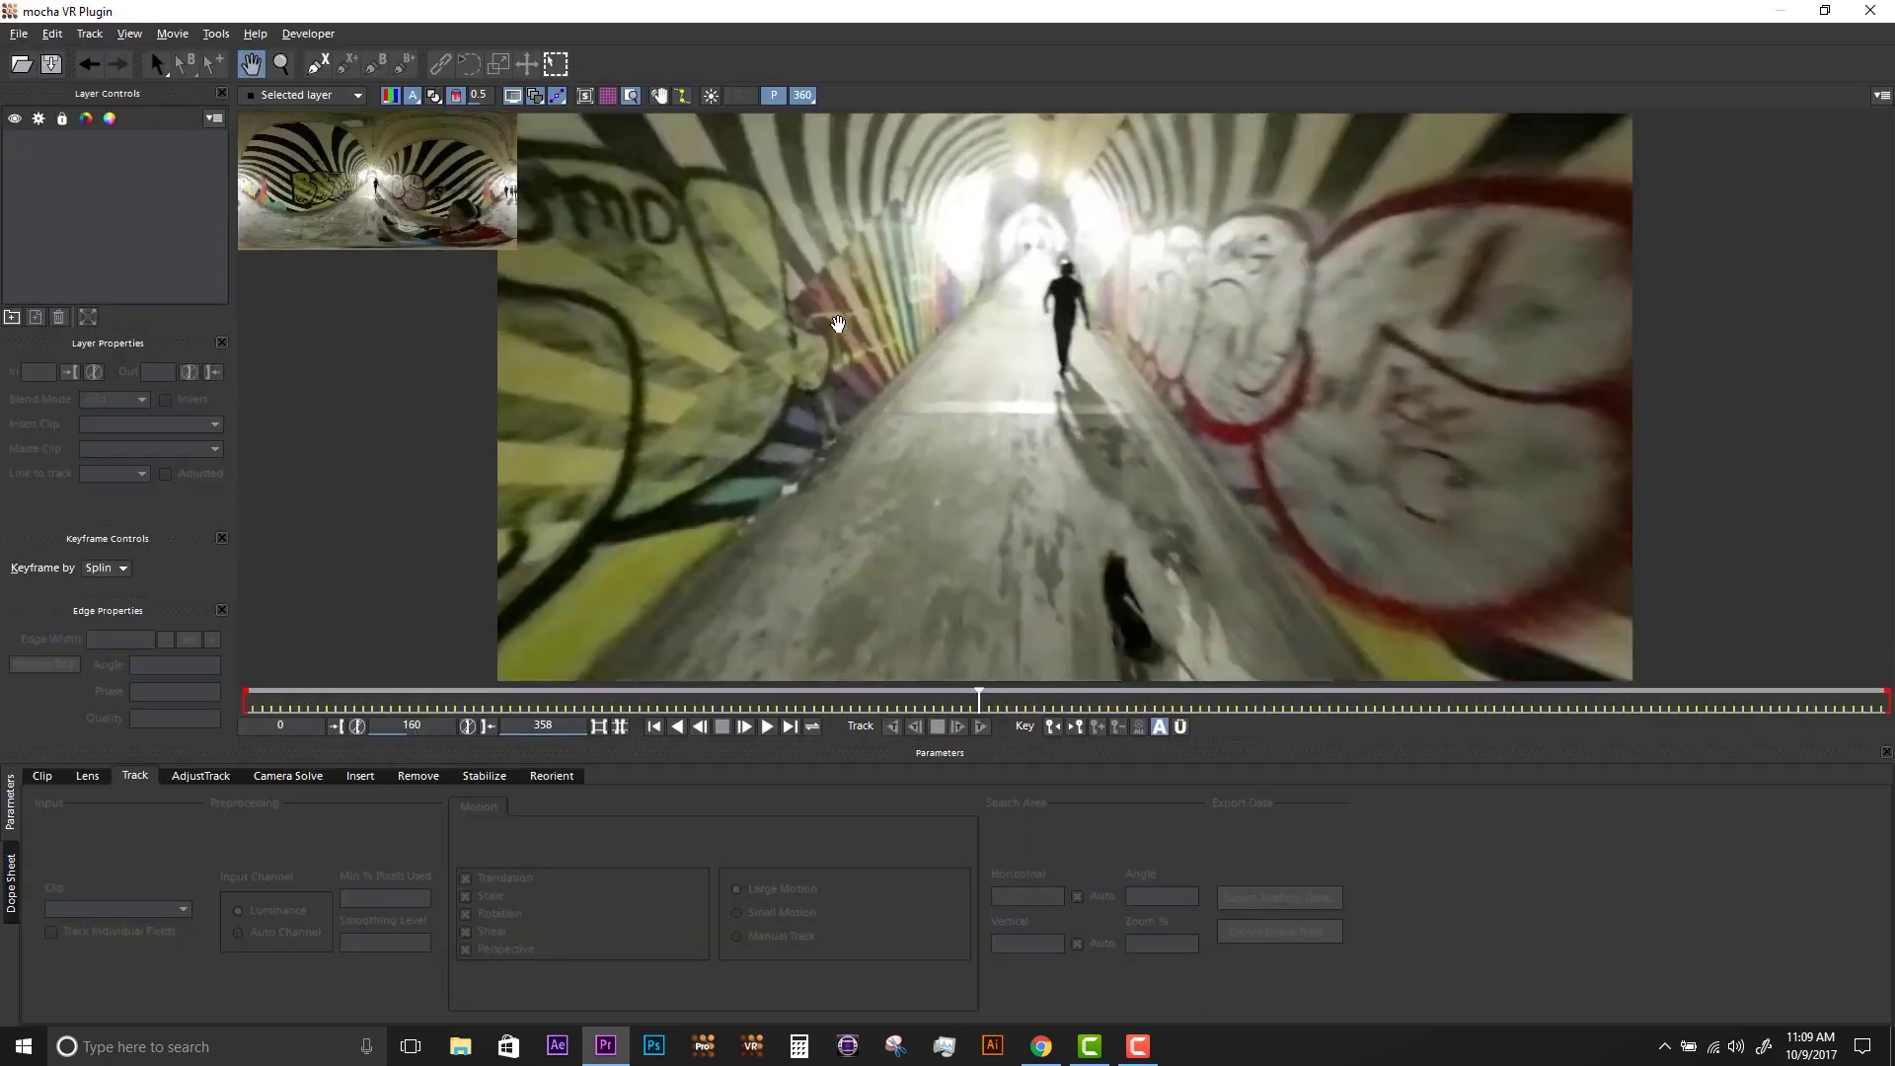
drag(691, 394, 909, 427)
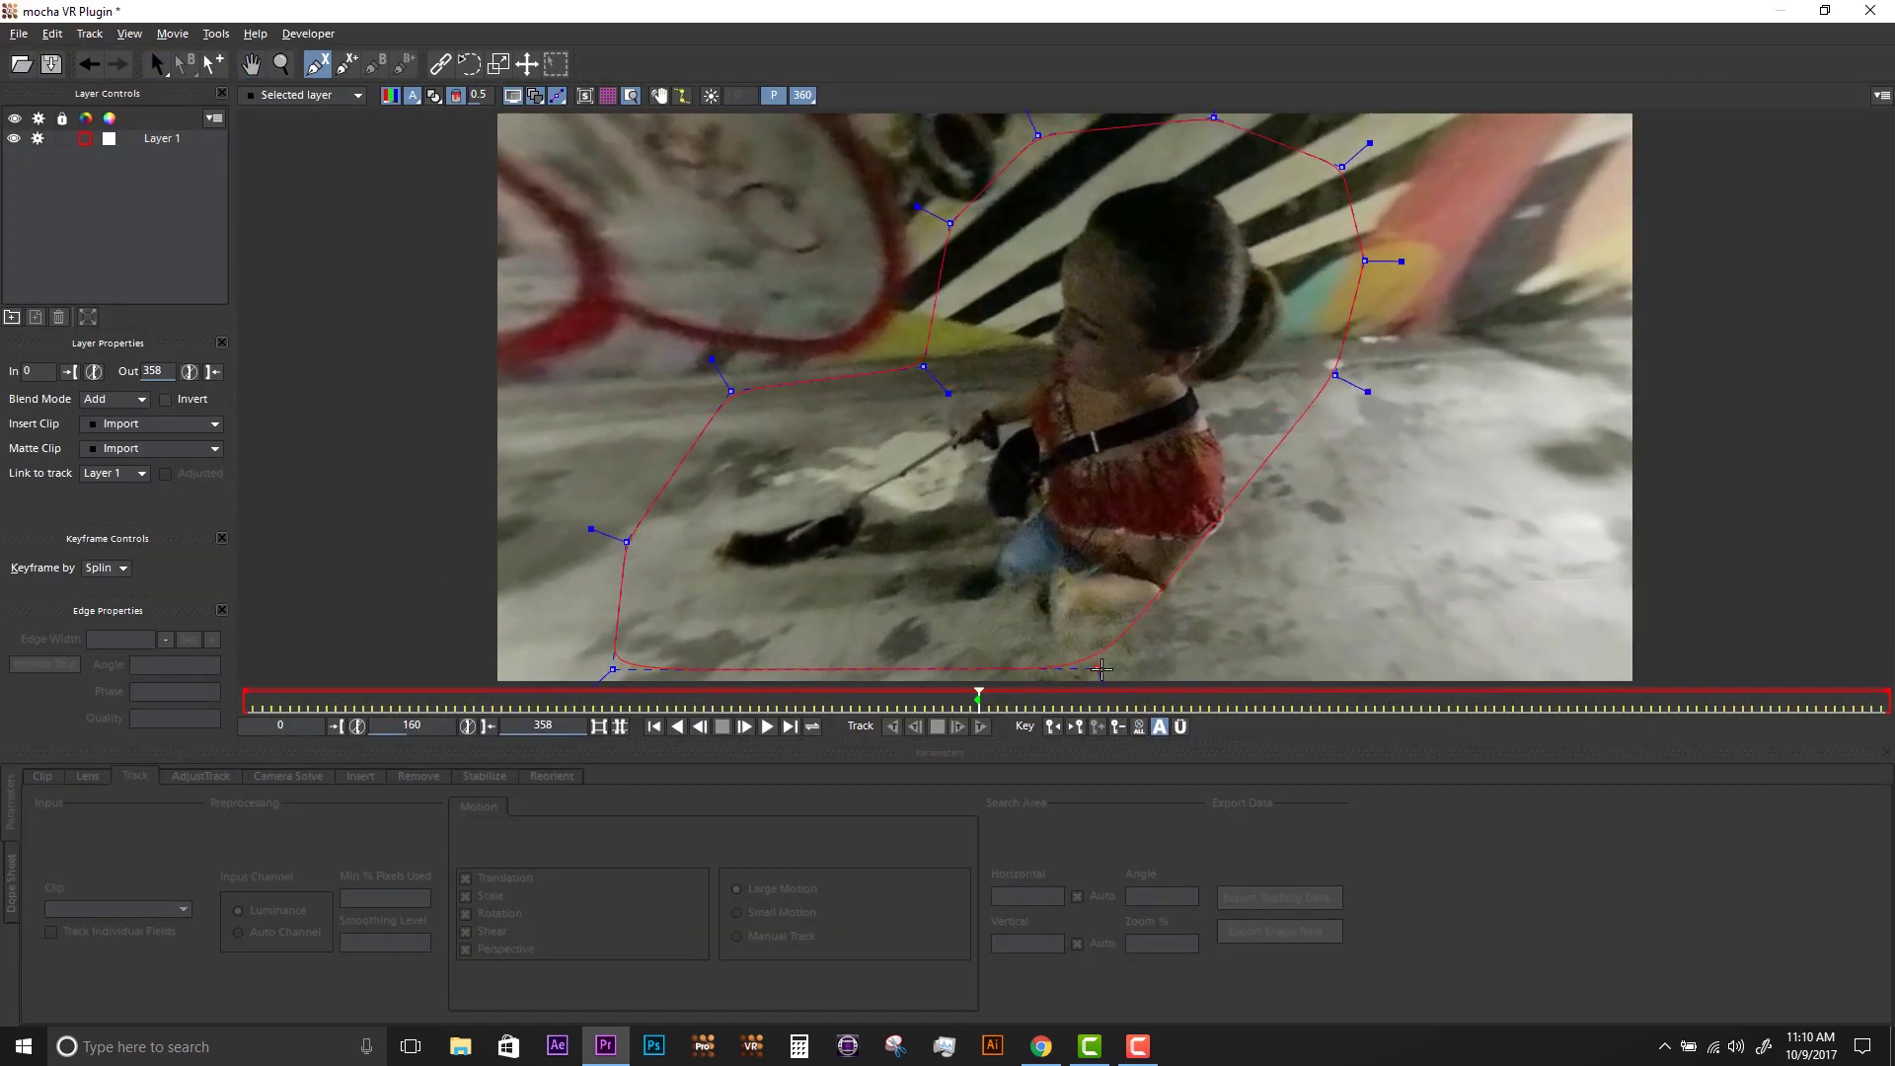
drag(1101, 669, 1408, 457)
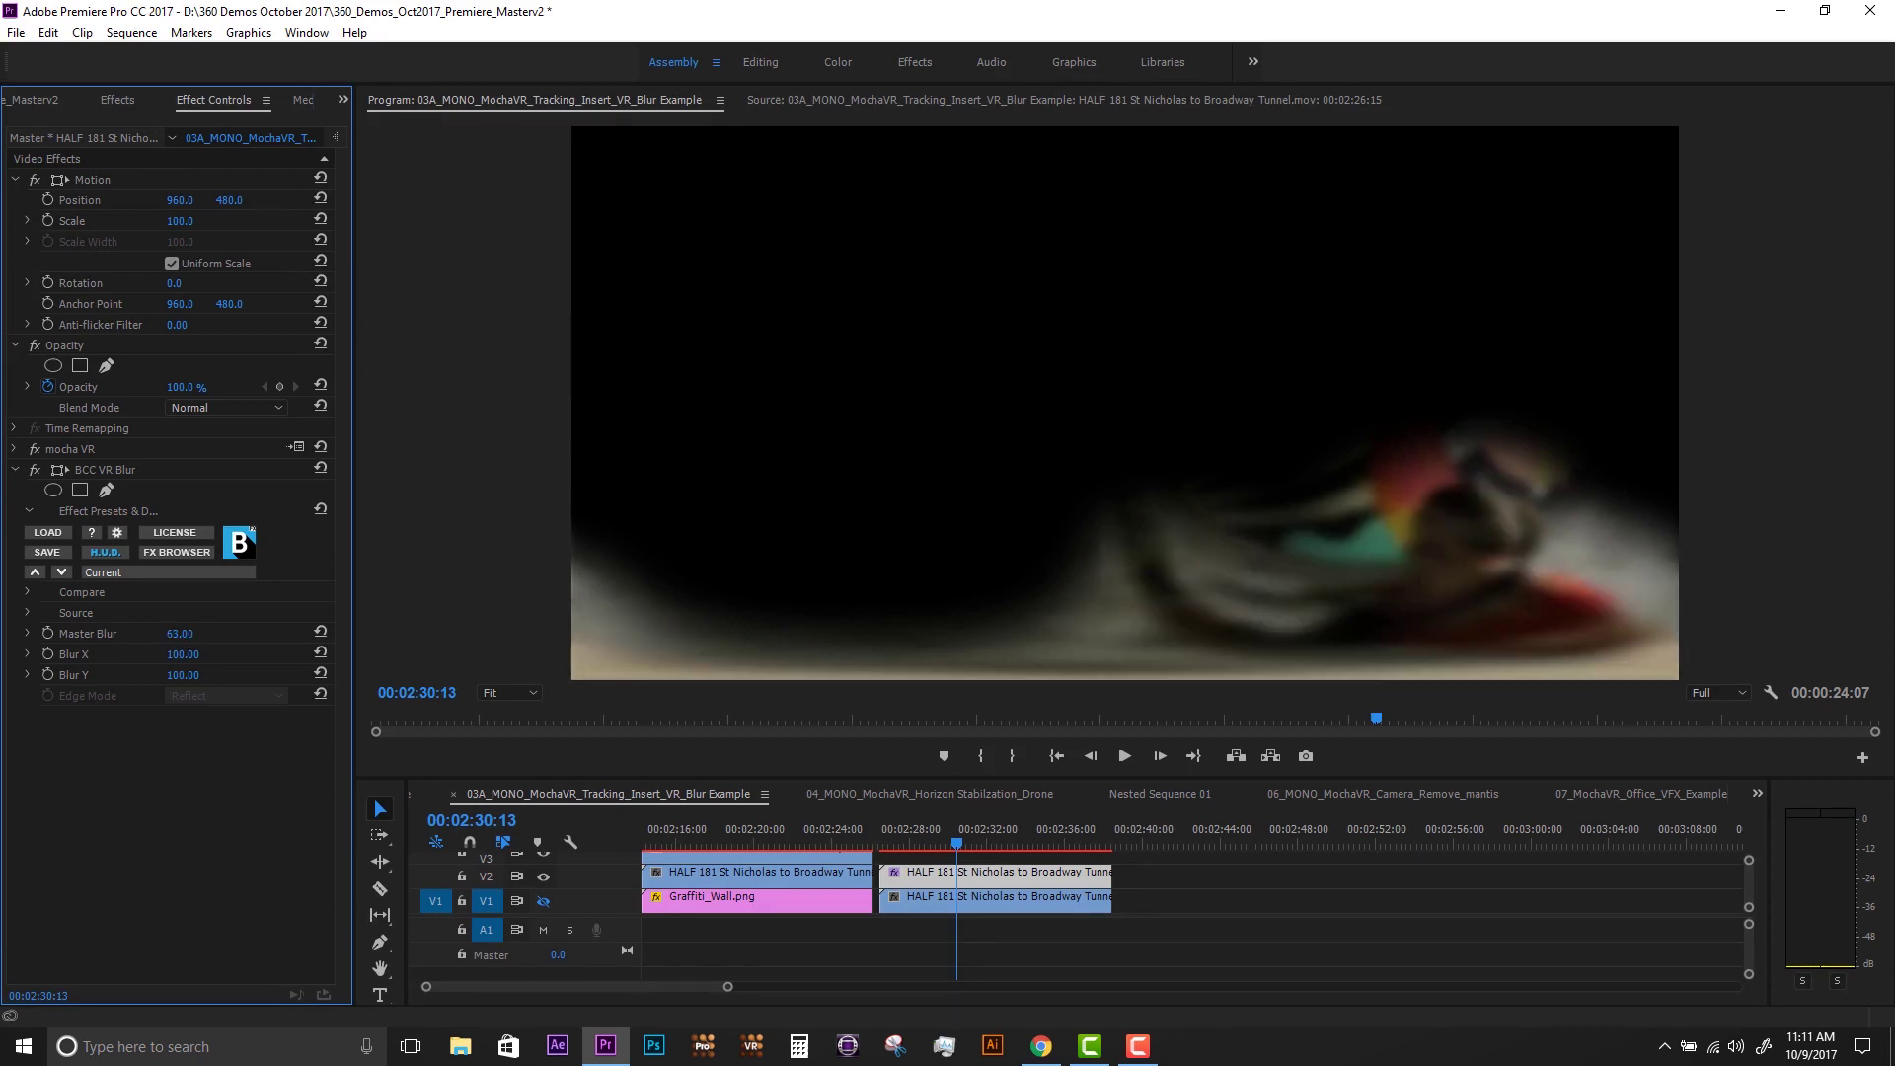
- Play the tunnel sequence from about 2:27
click(882, 839)
key(space)
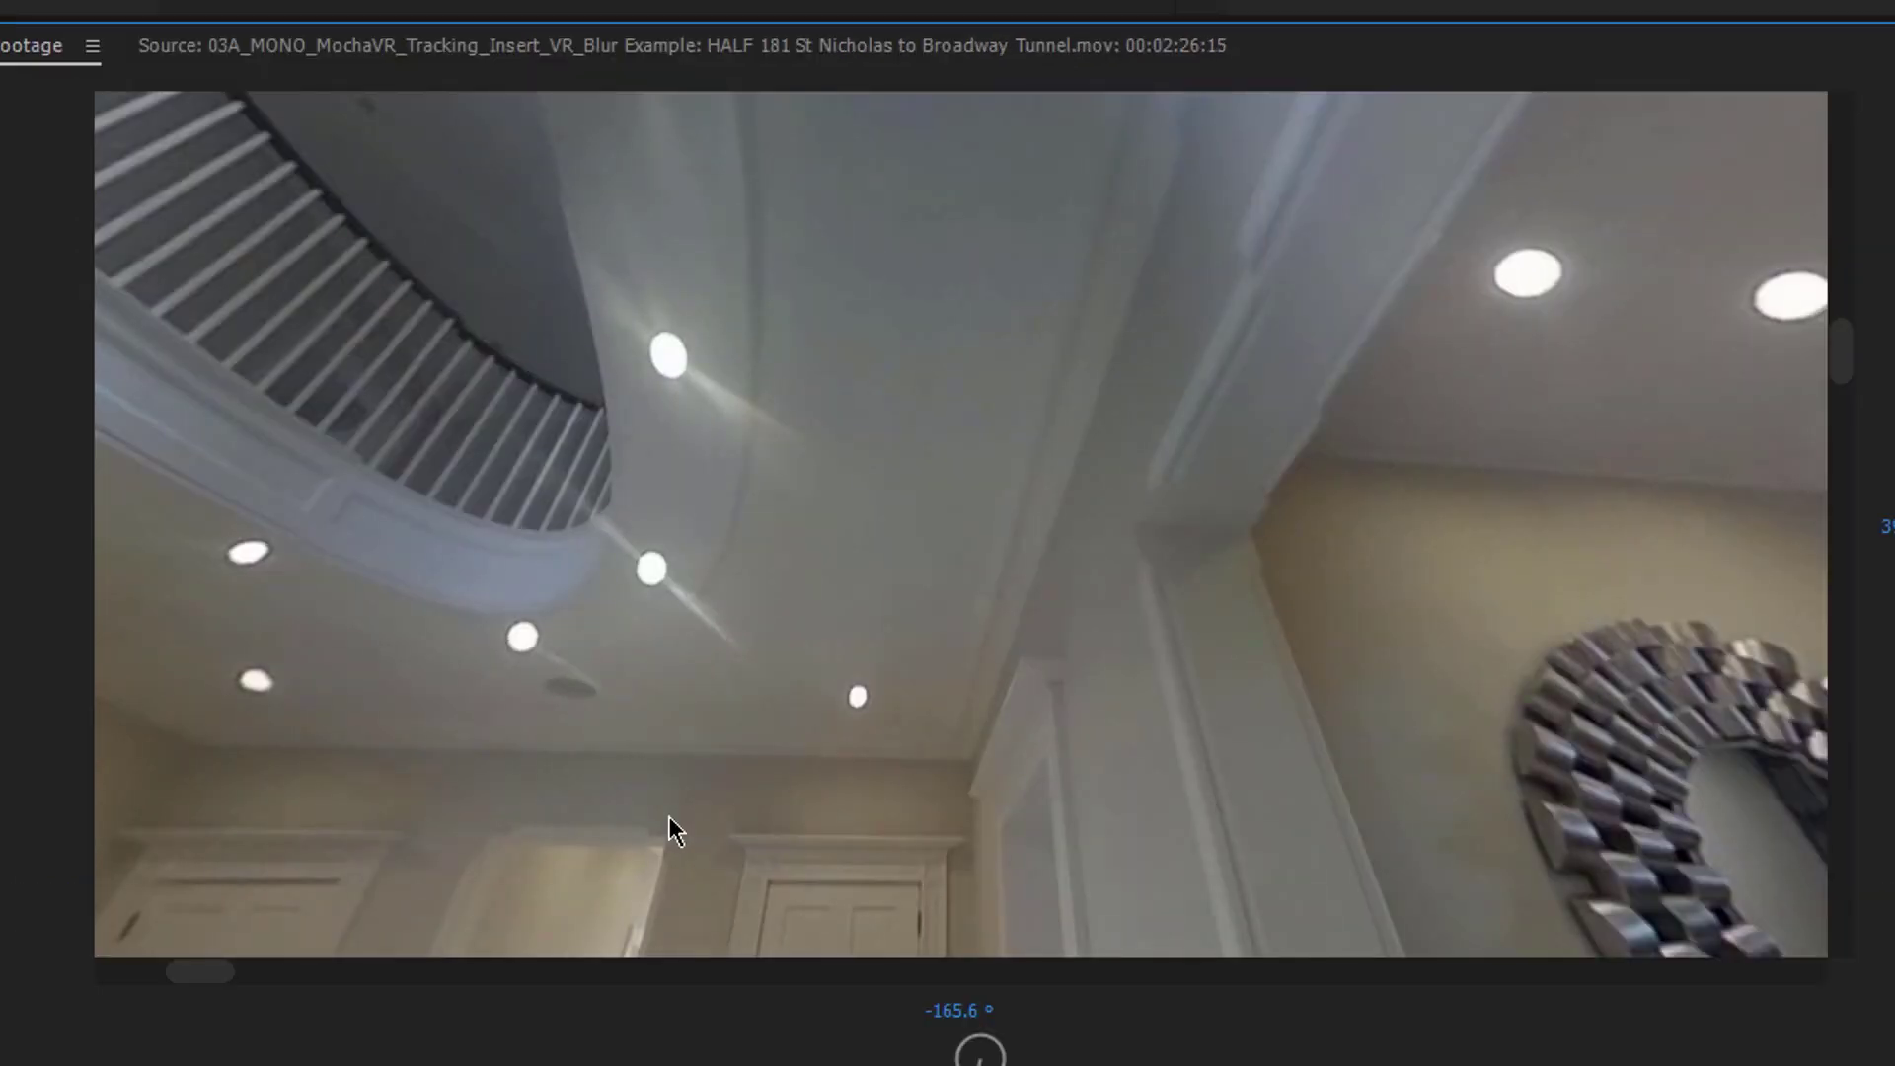
- Set BCC VR Flicker Fixer's Method to Temporal Smooth RGB on the house interior footage
drag(667, 803, 642, 636)
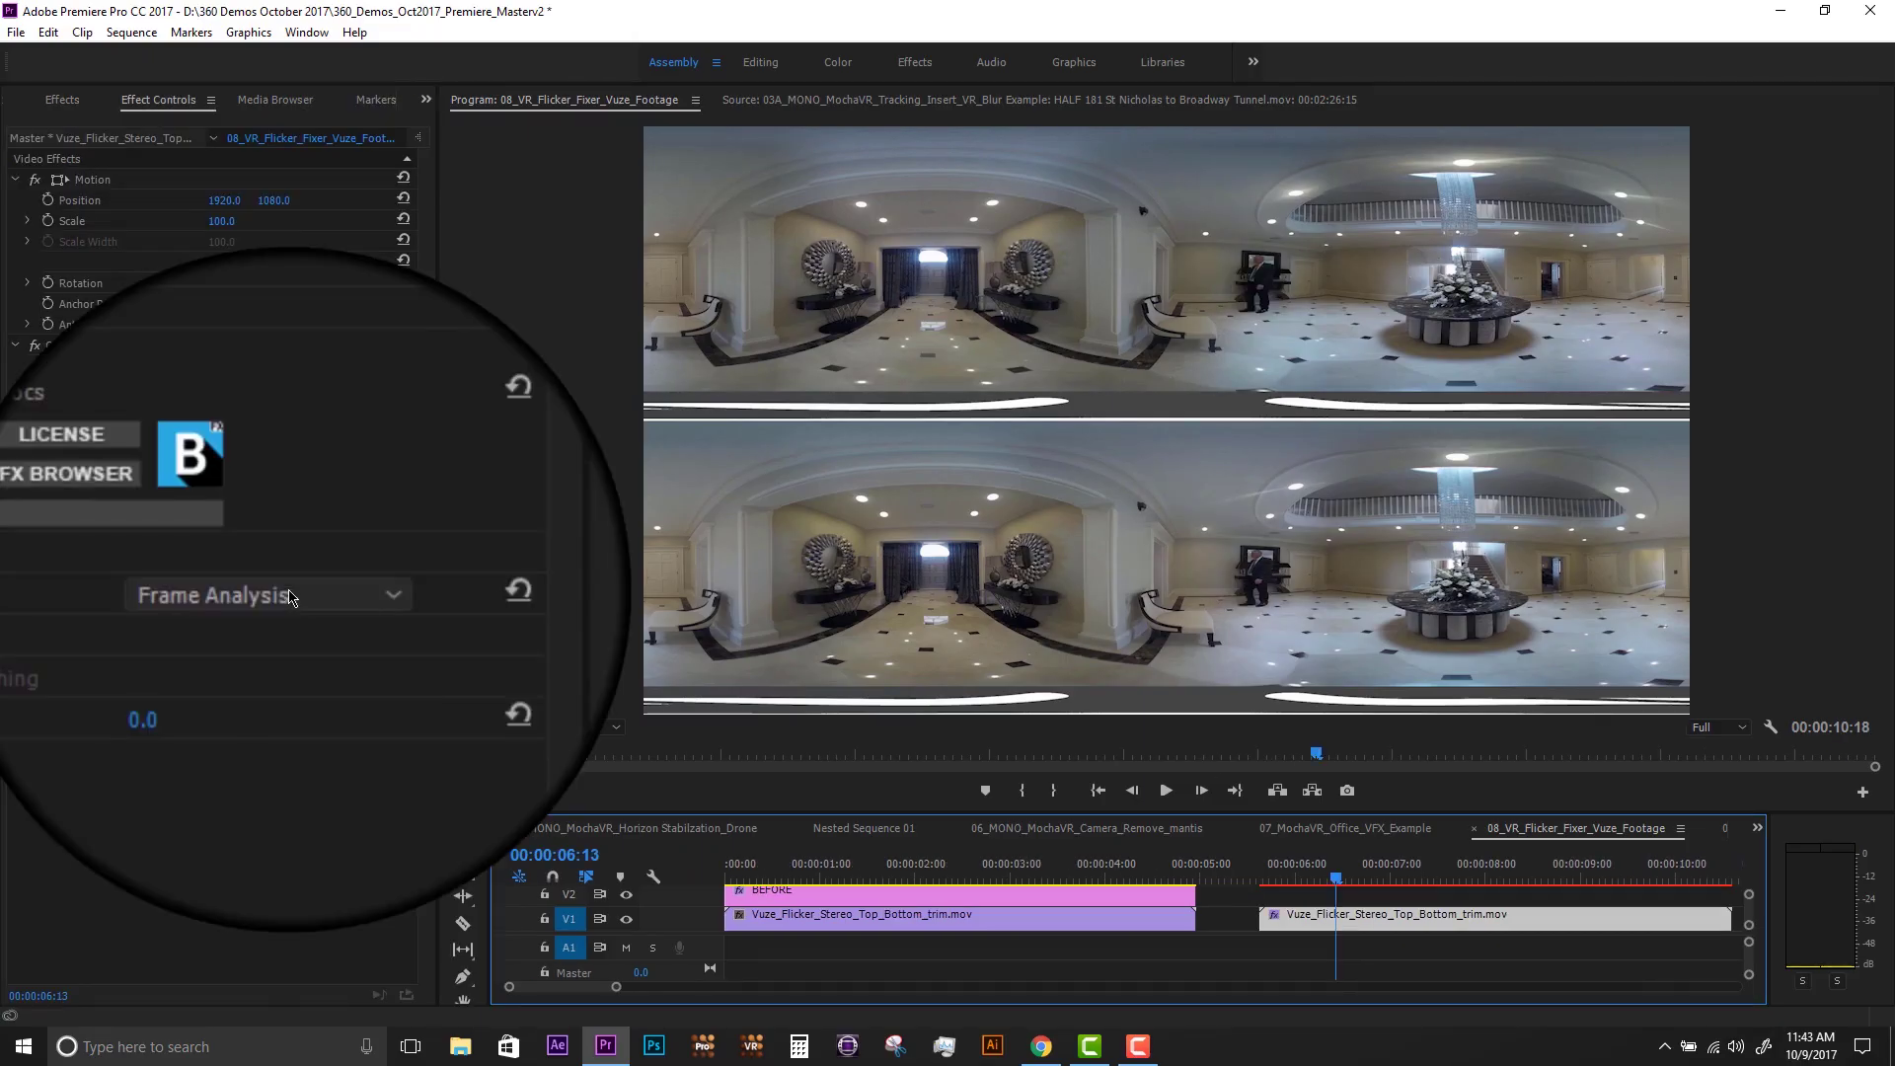
click(289, 595)
click(338, 637)
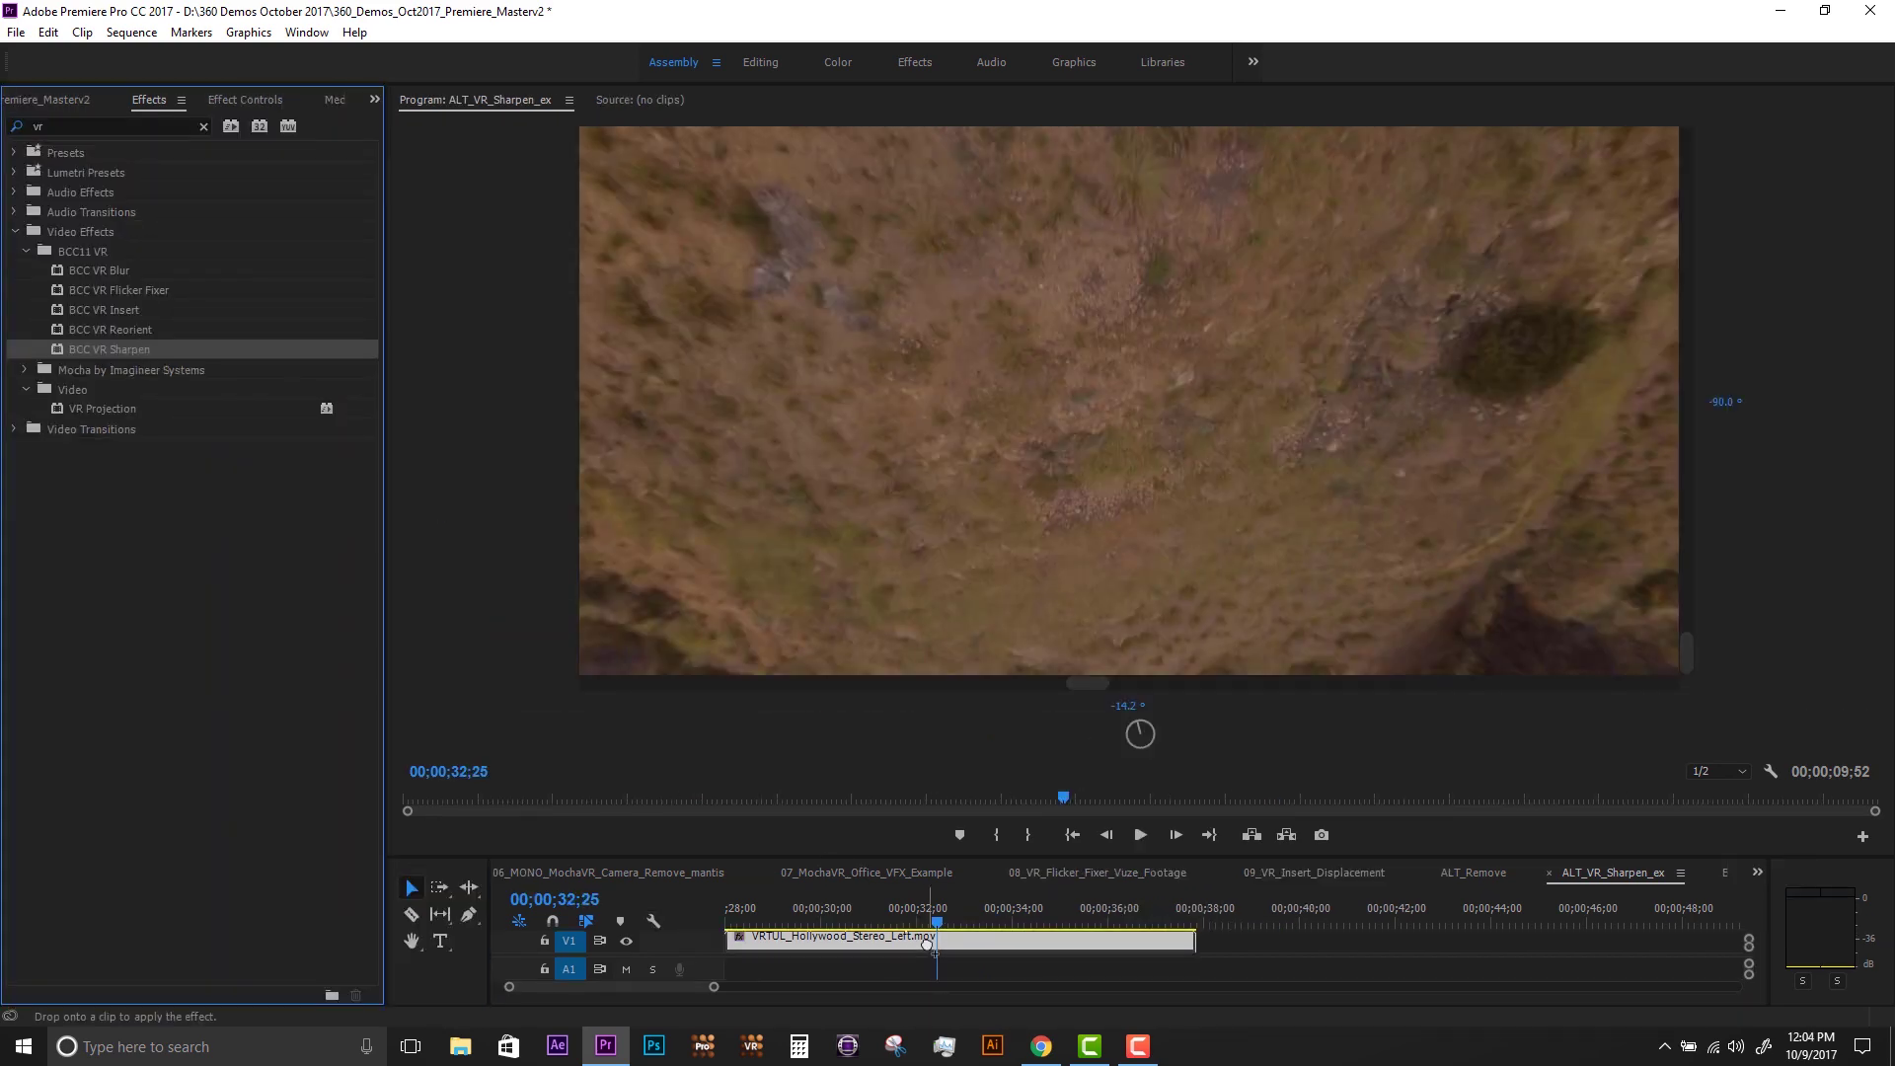
- Set BCC VR Sharpen's Compare Mode to Side By Side, viewing the Hollywood sign
click(245, 100)
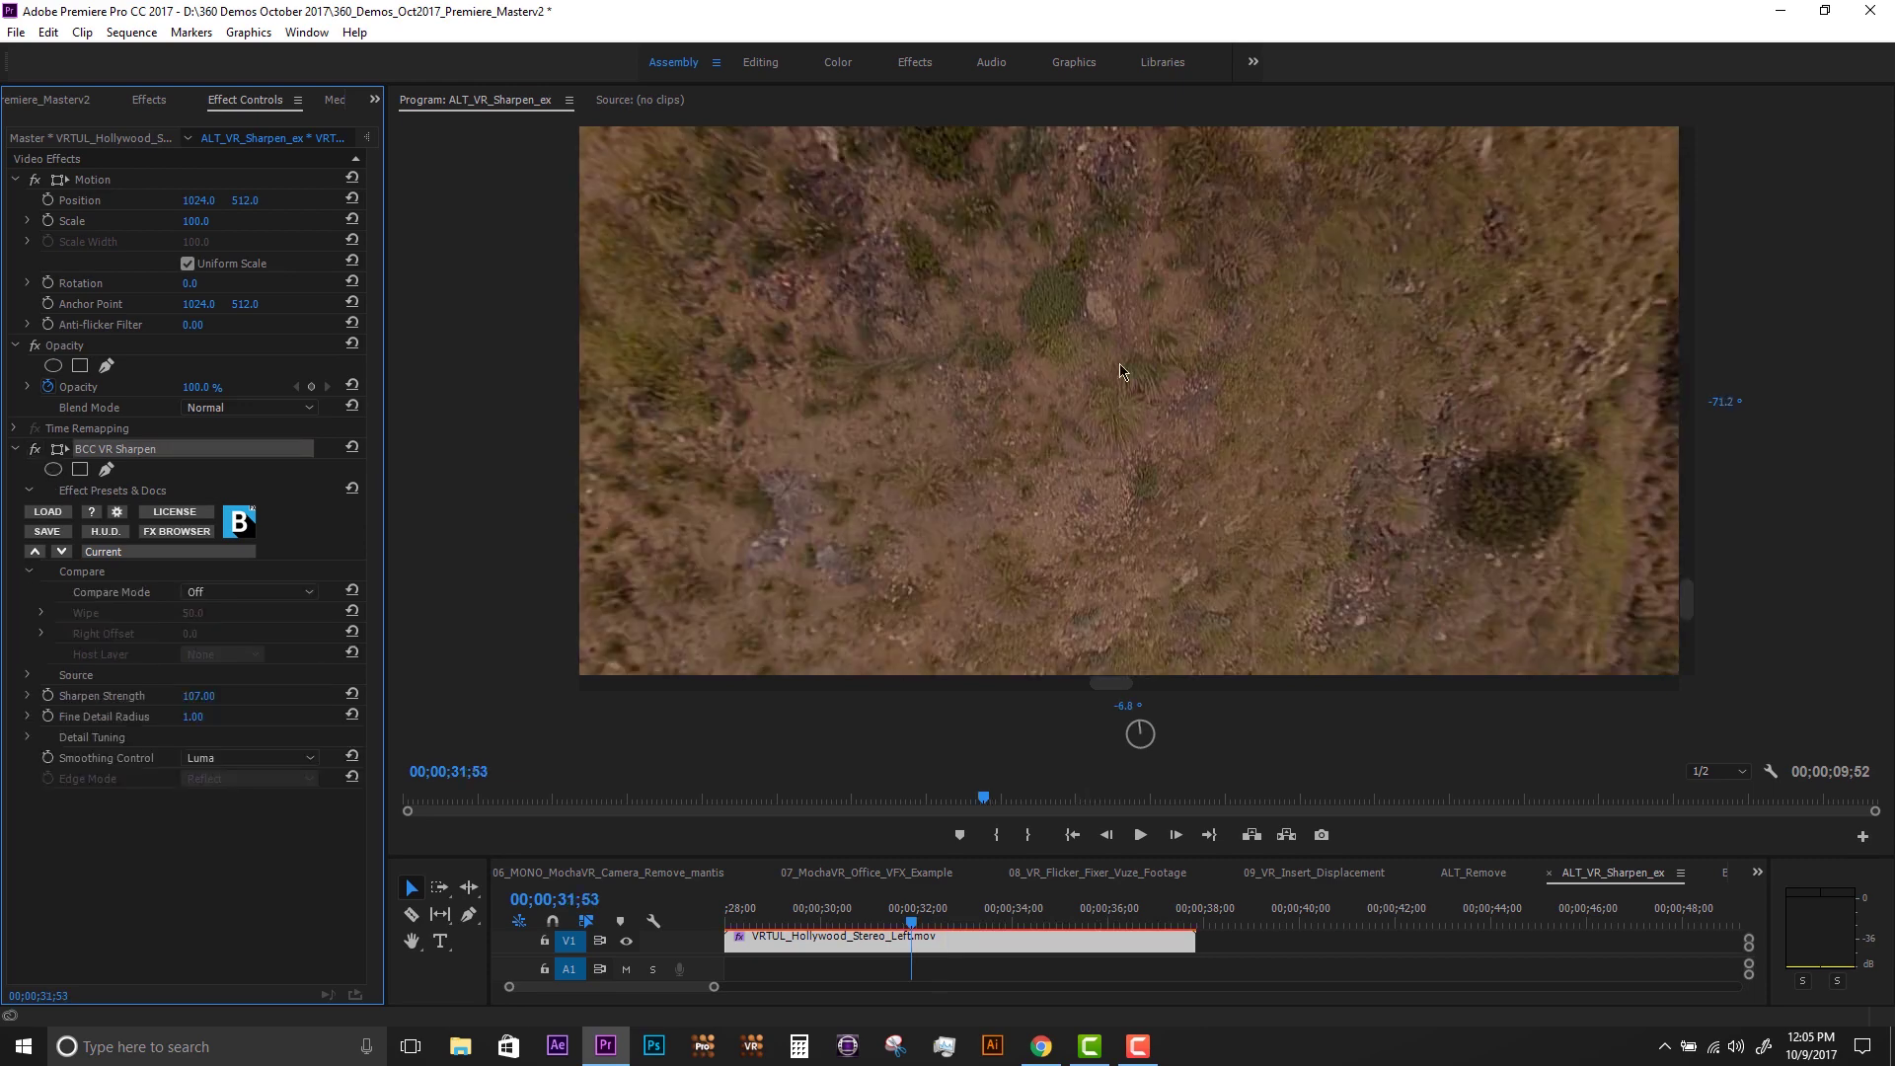
drag(1184, 345, 779, 518)
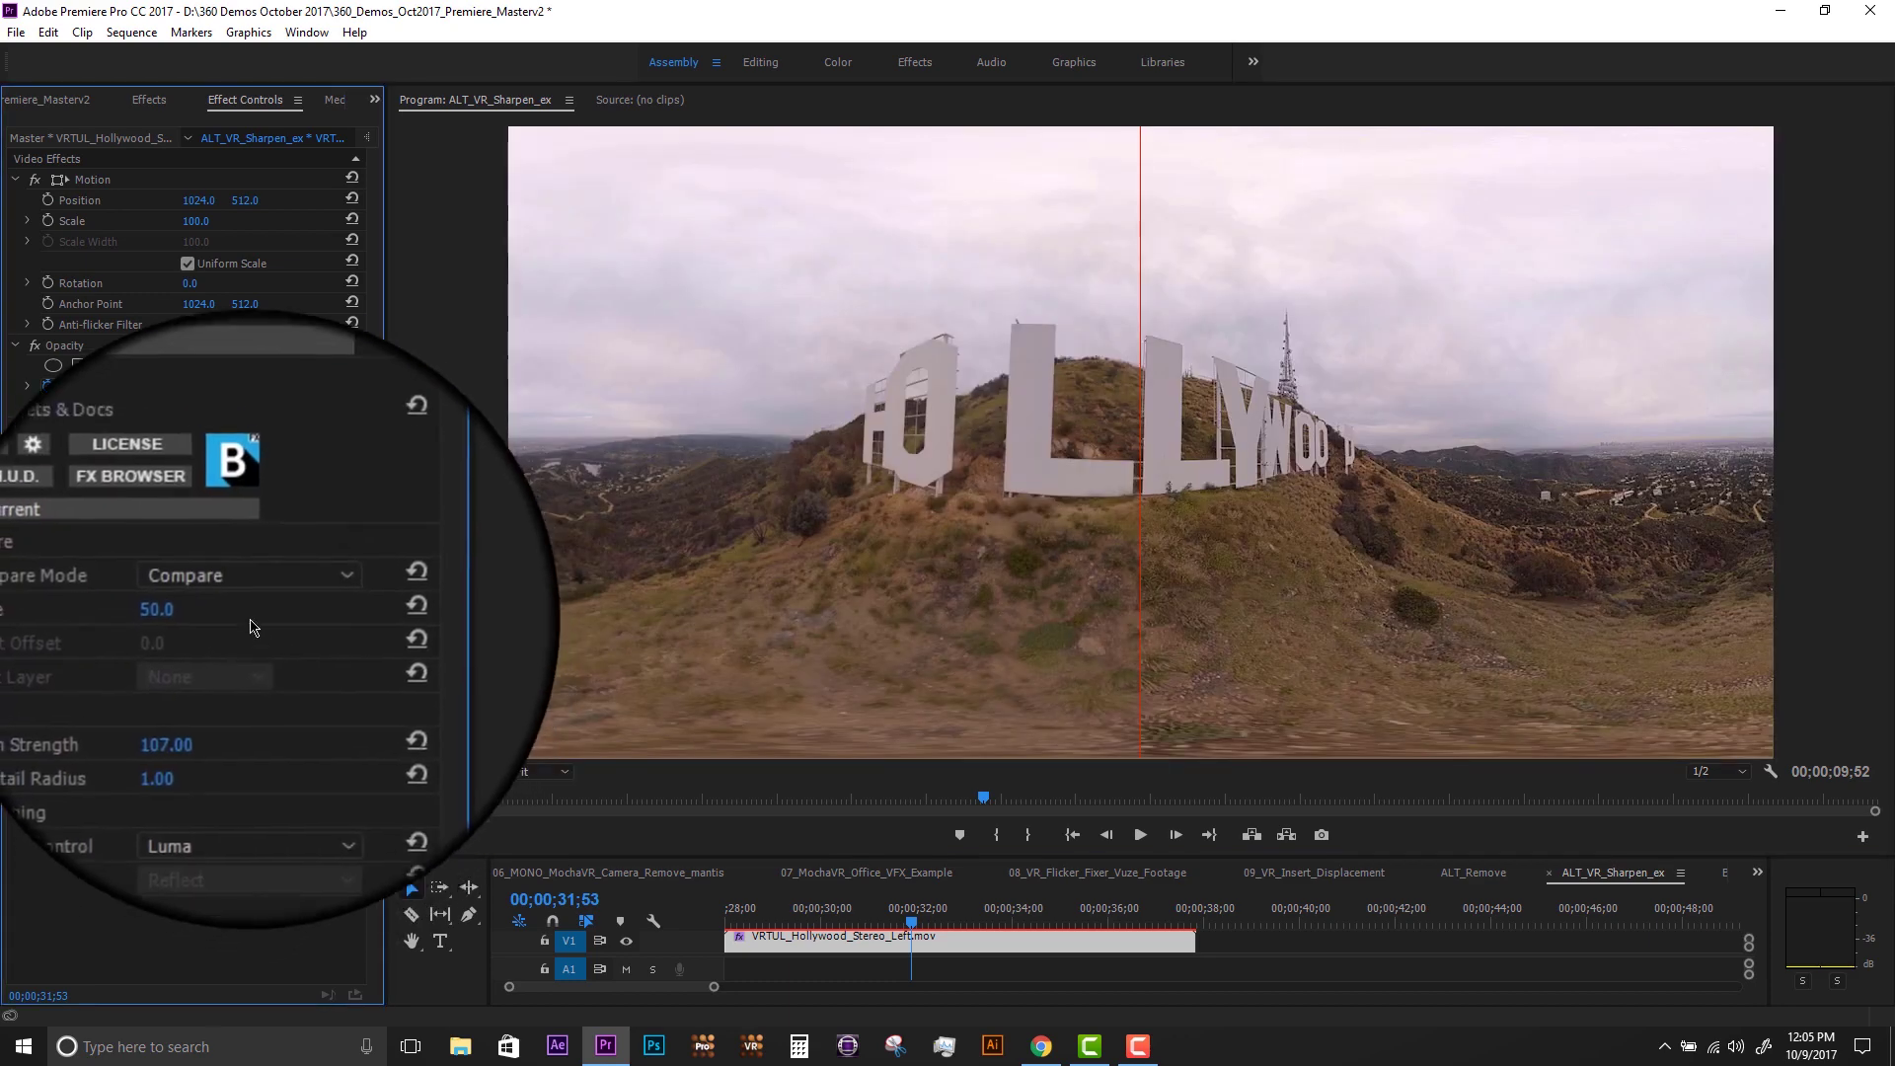
click(247, 591)
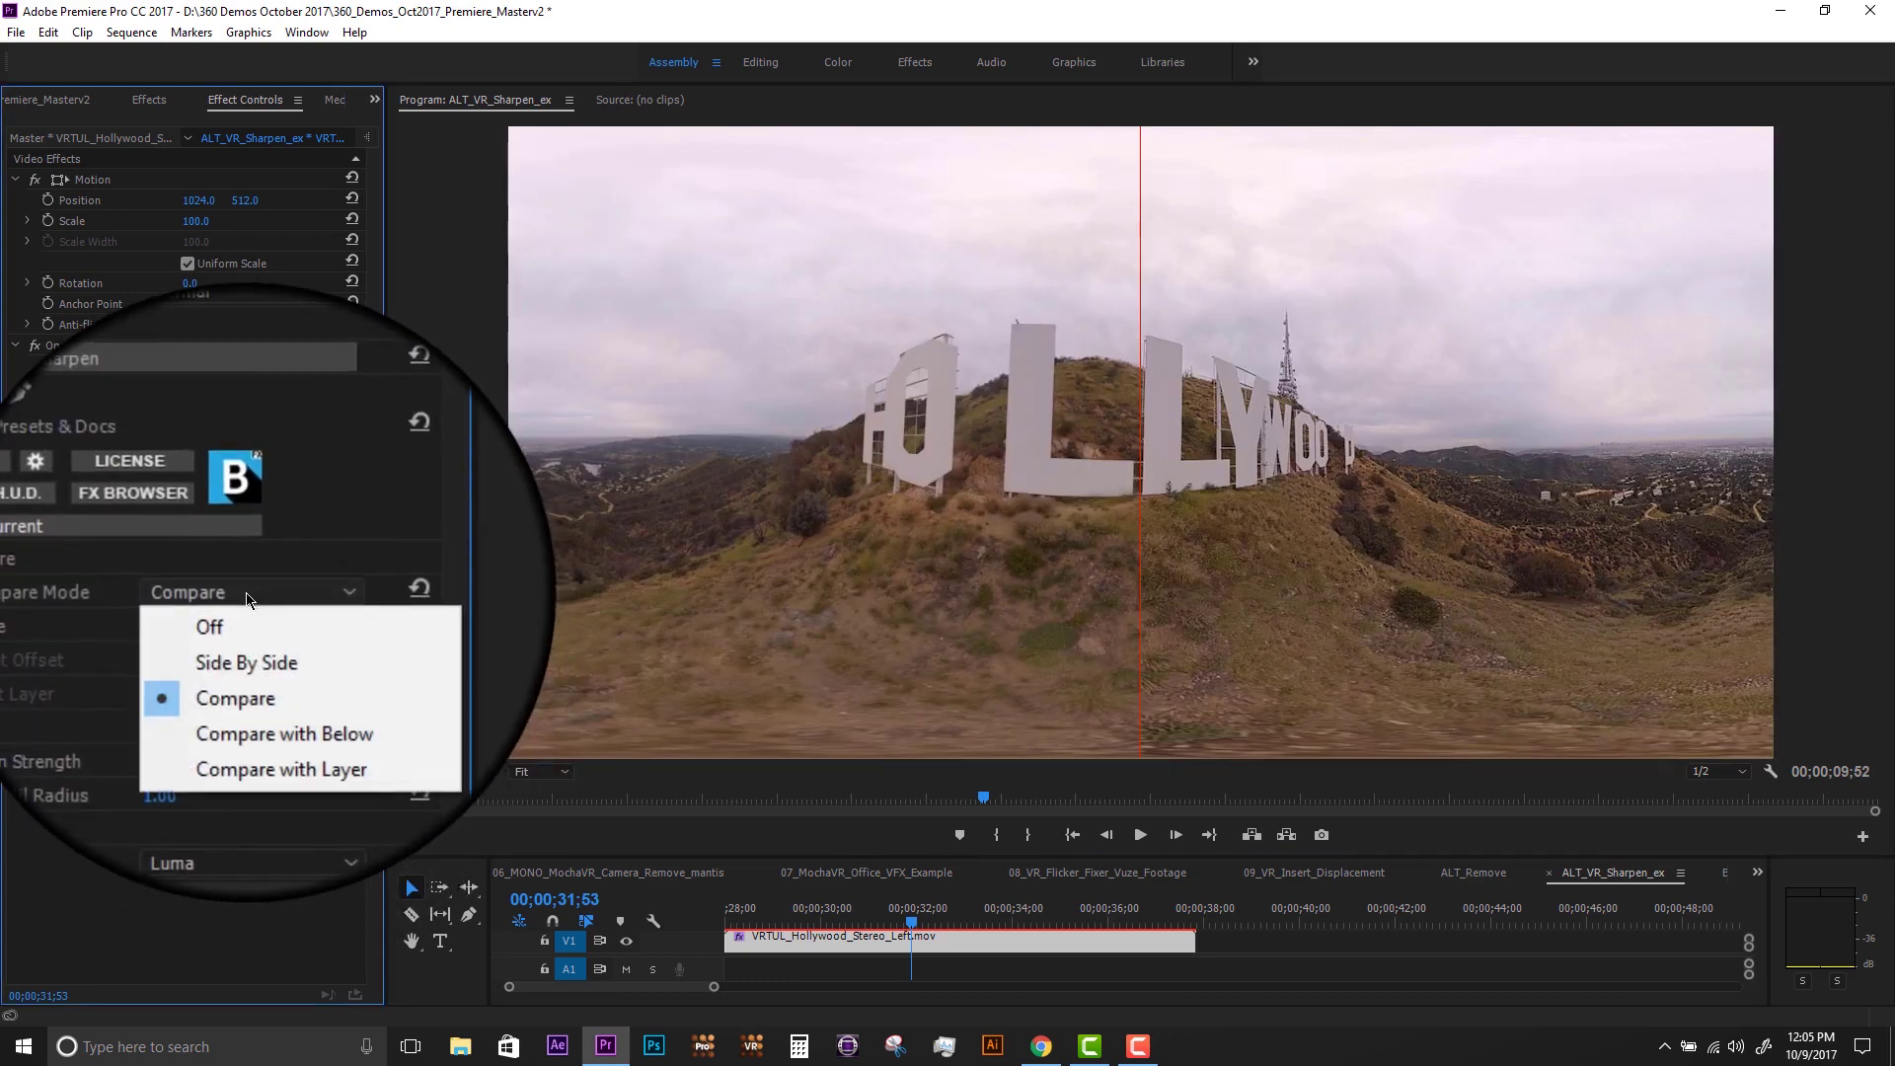
click(258, 647)
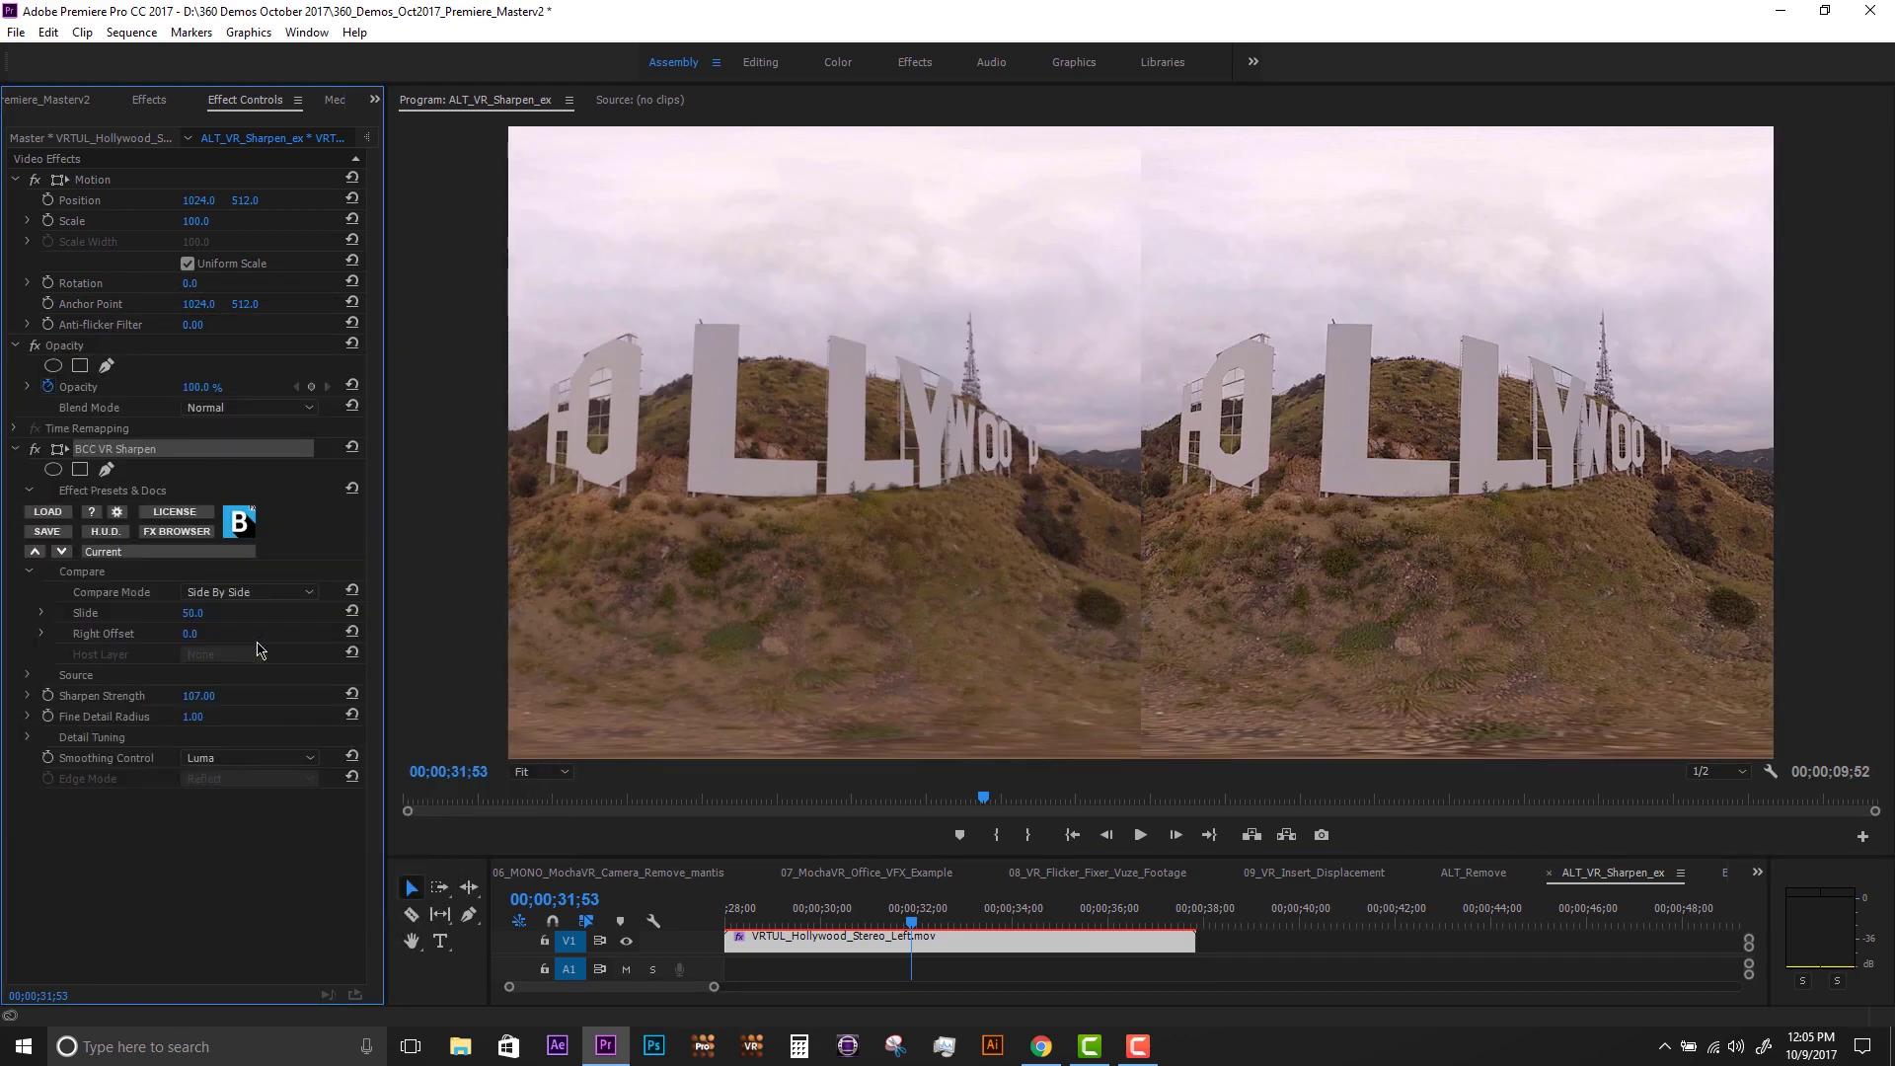
- In Avid Media Composer, turn on Overlay Guides and adjust the underwater clip's roll
click(16, 31)
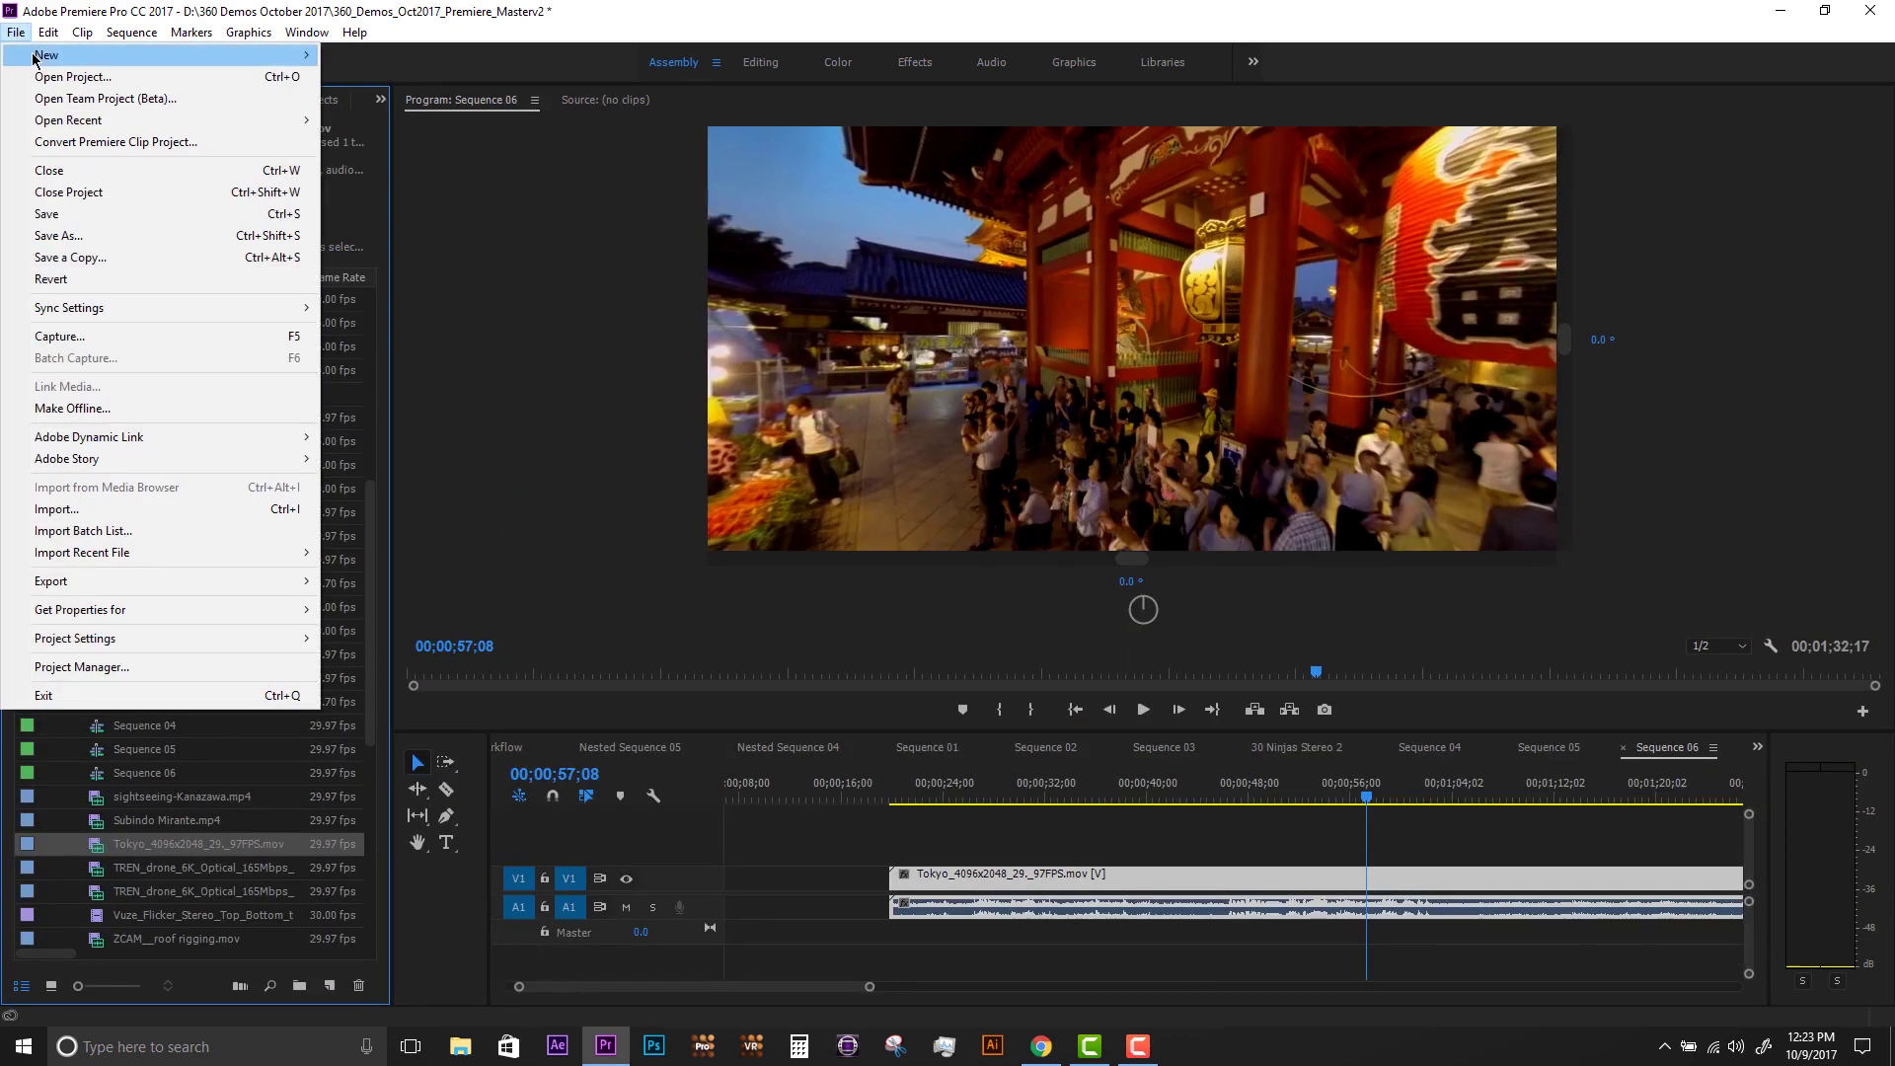
mouse_move(99, 54)
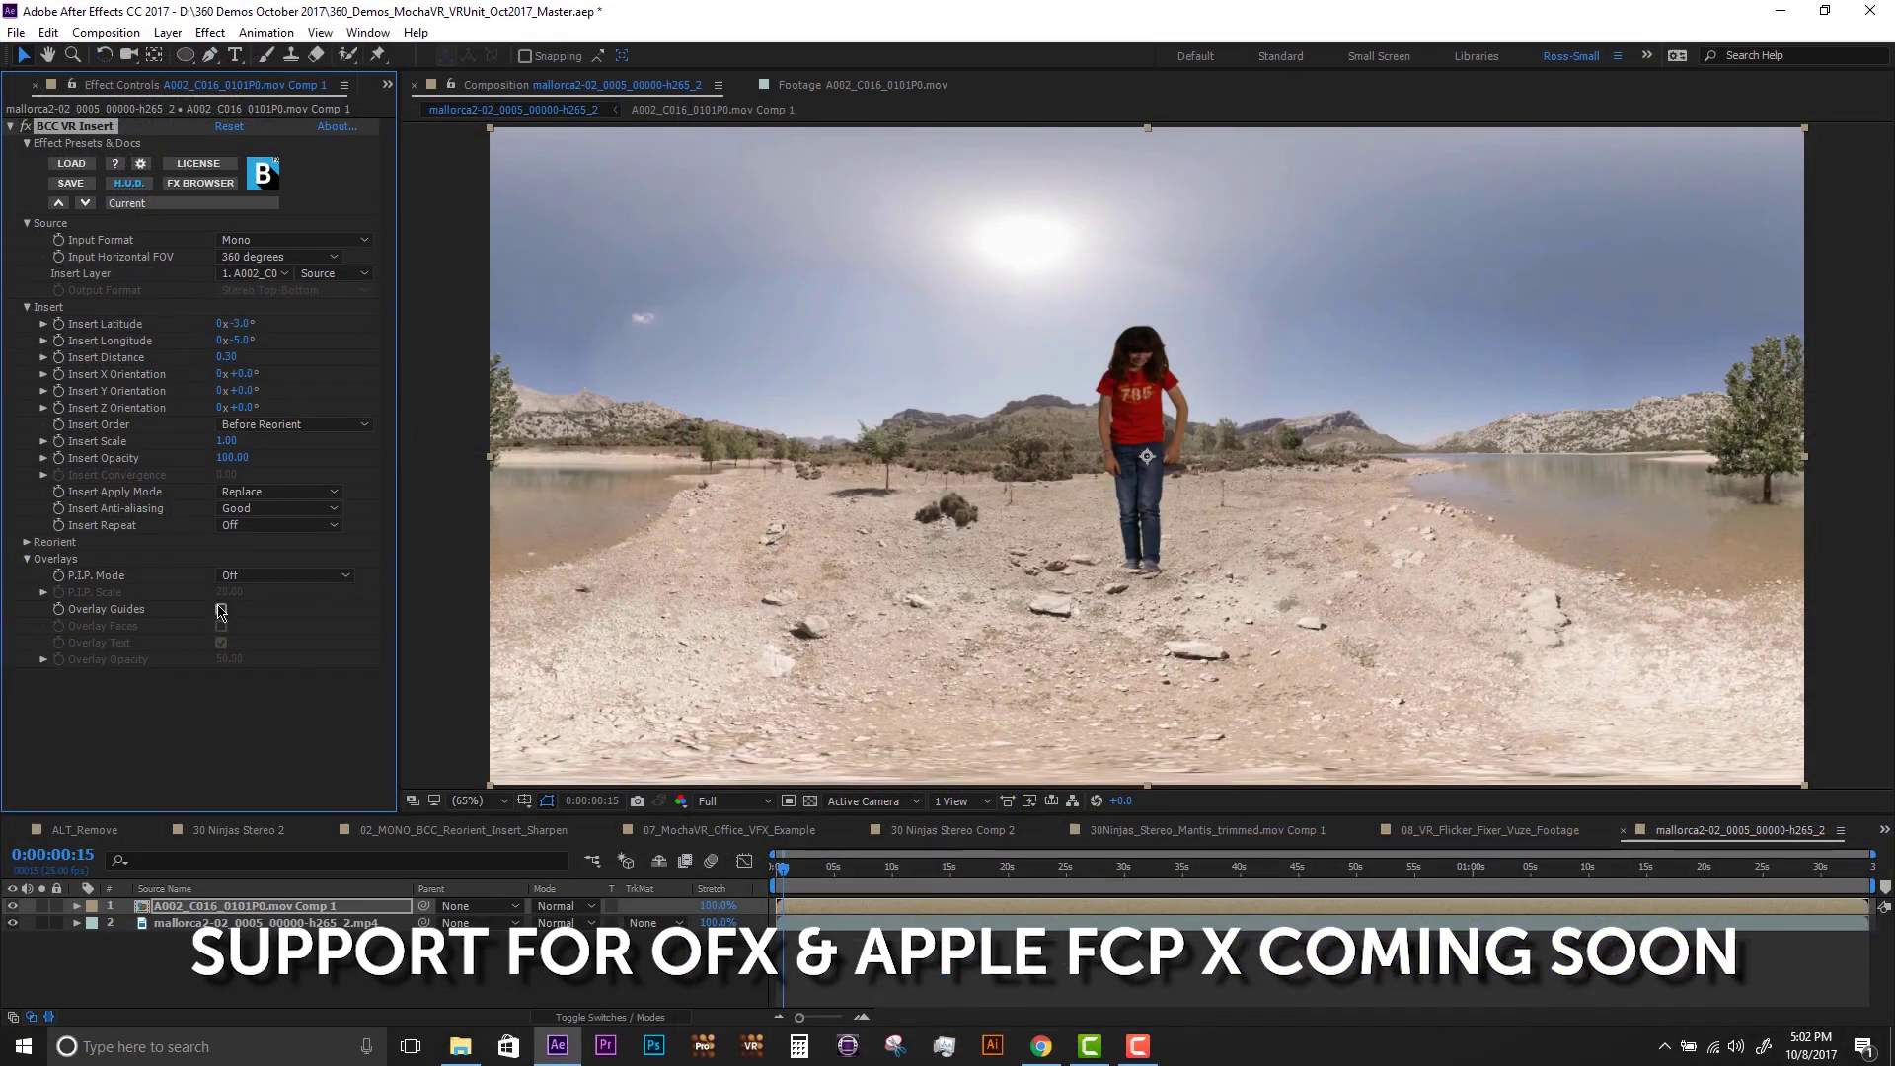
click(221, 609)
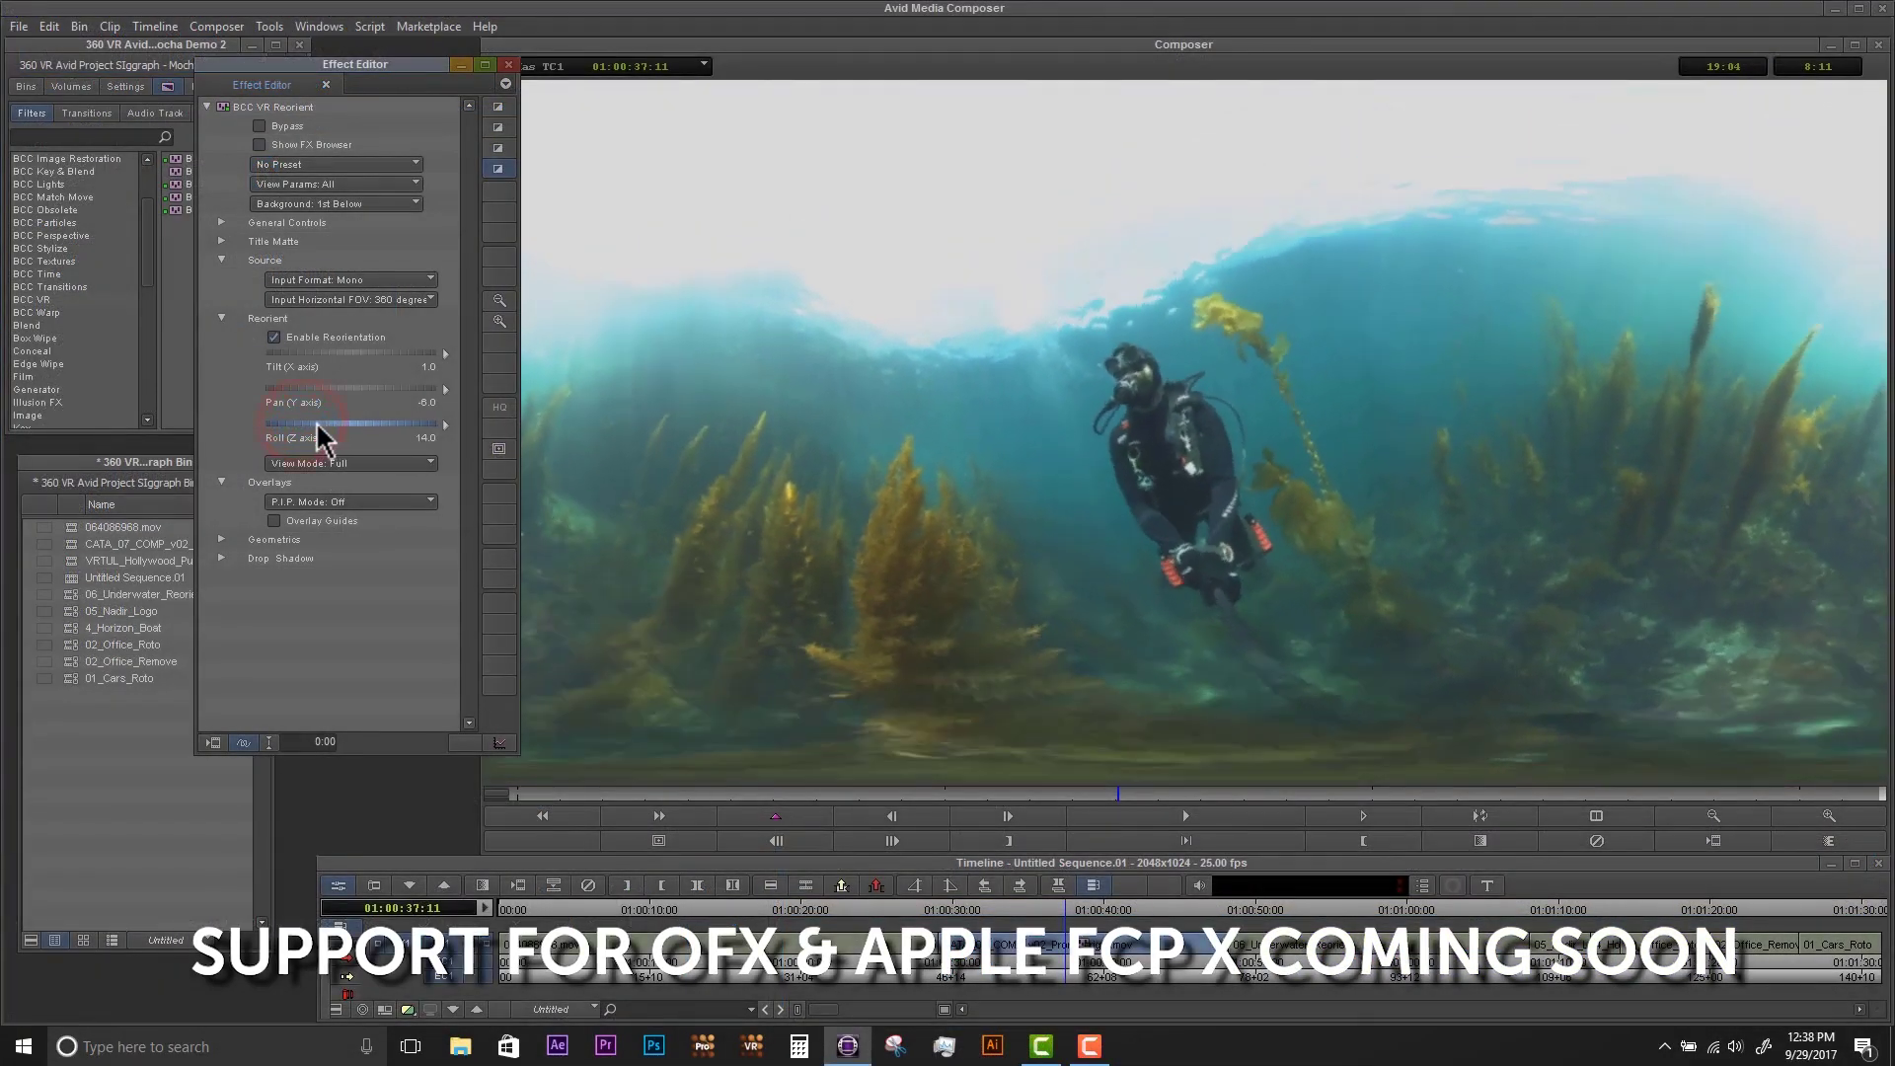
drag(318, 425, 310, 422)
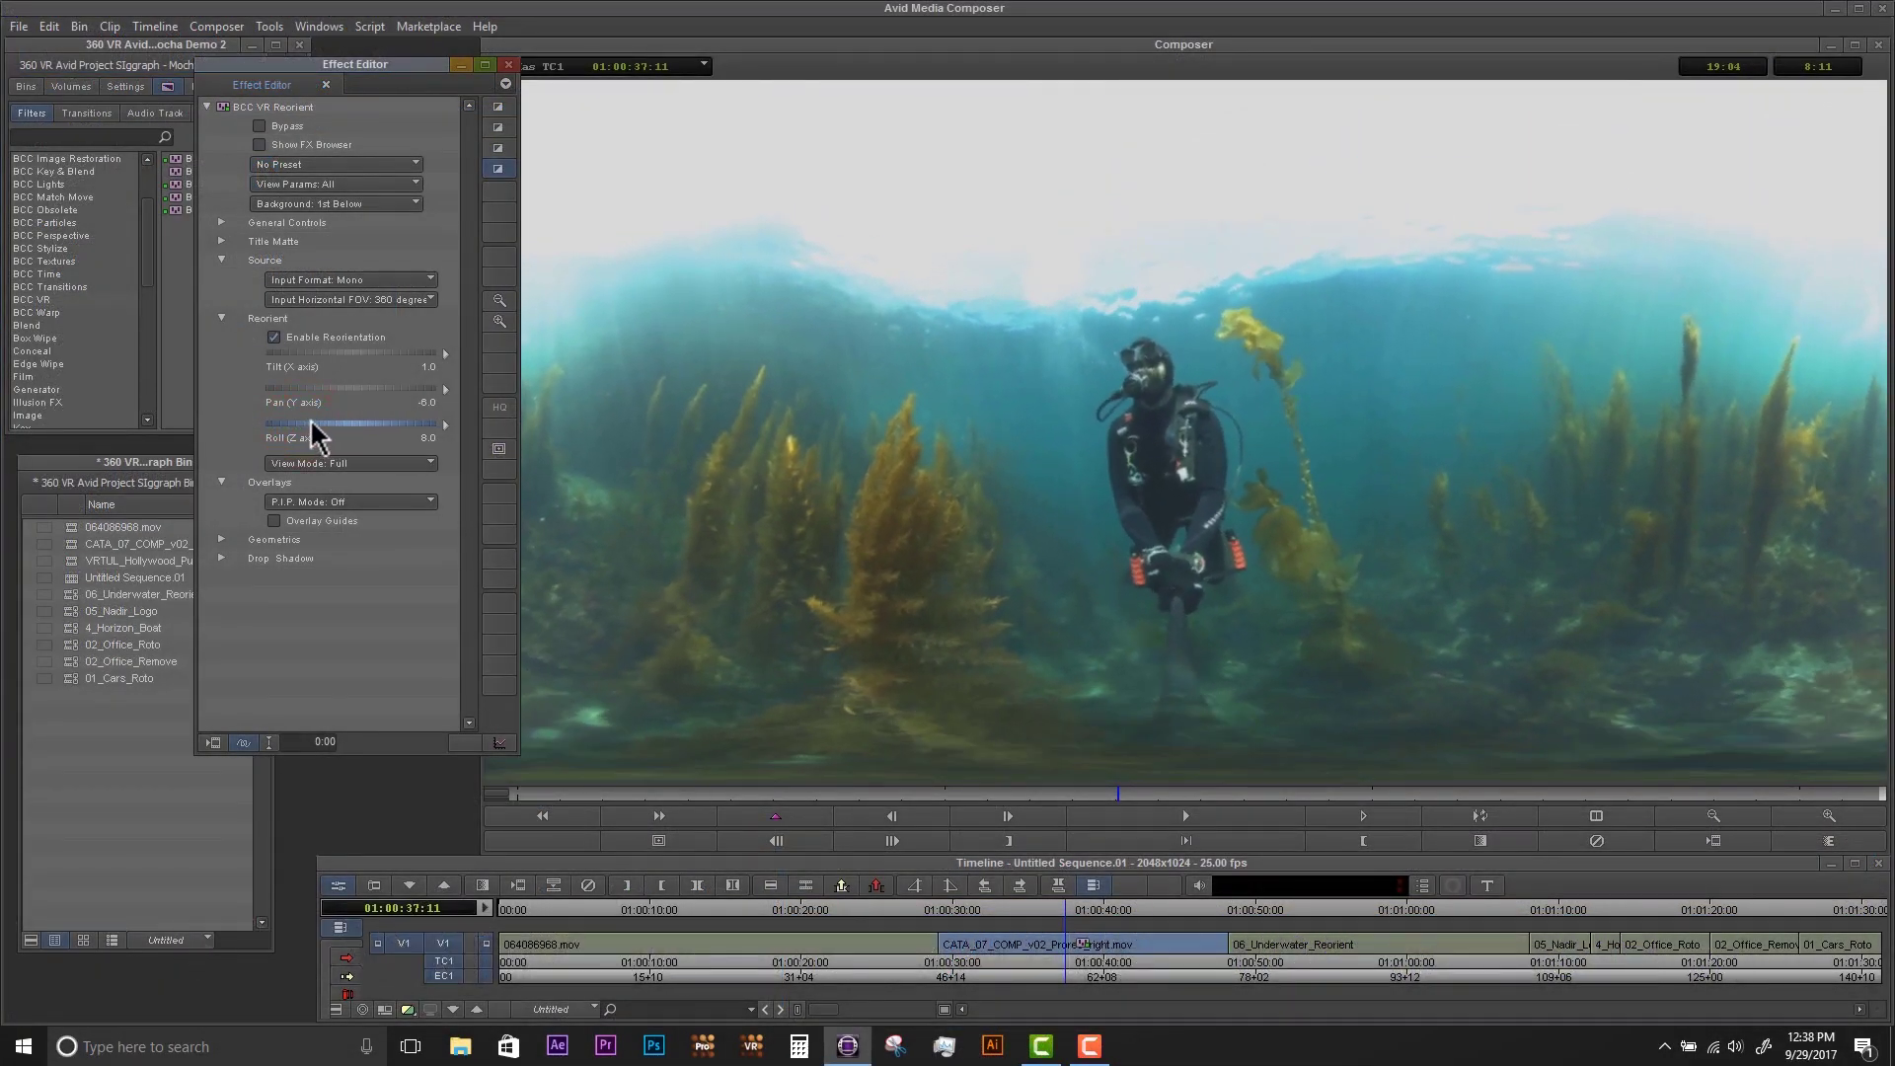